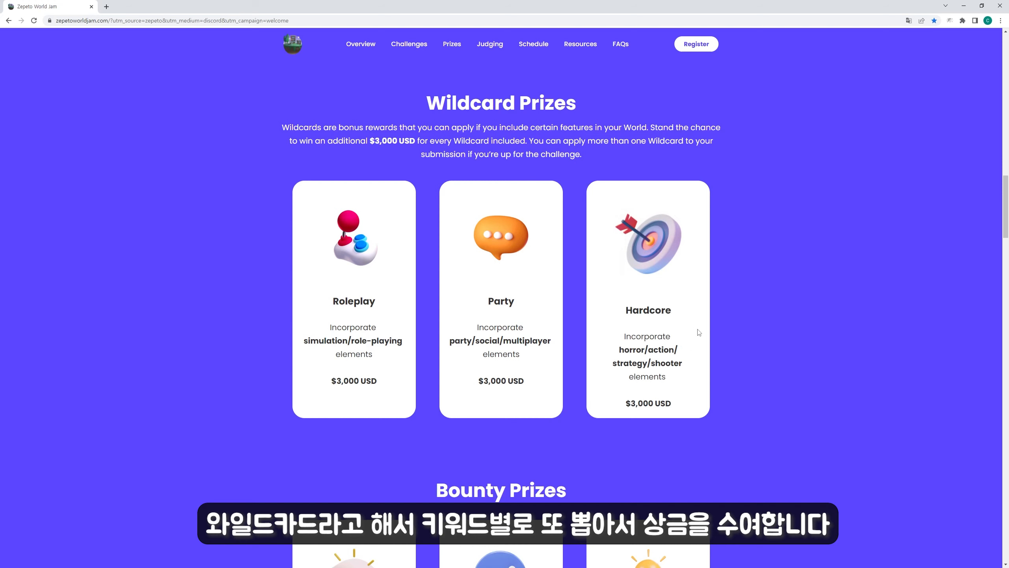
scroll(699, 332, "down", 6)
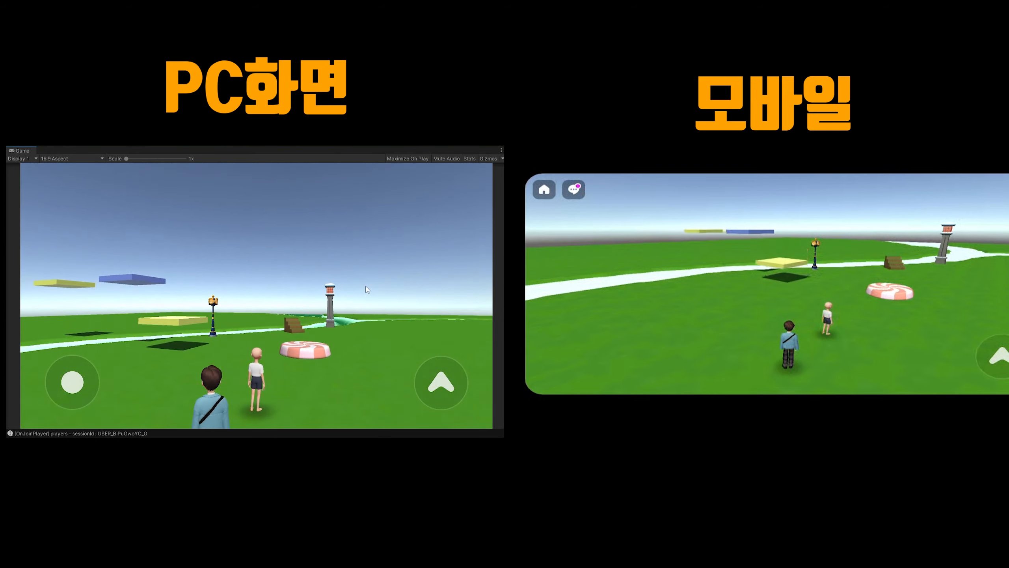
Playtest the synced multiplayer world by running the character across the grass and jumping onto the nearest yellow platform.
left_click_drag(351, 295, 324, 298)
key("d")
key("w")
key("s")
key("w")
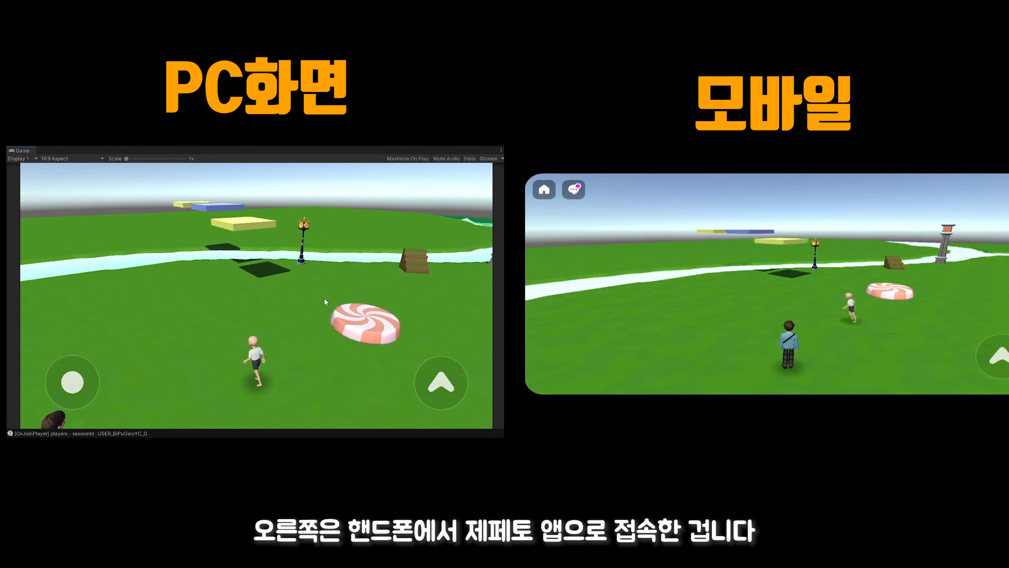
key("w")
key("space")
key("space")
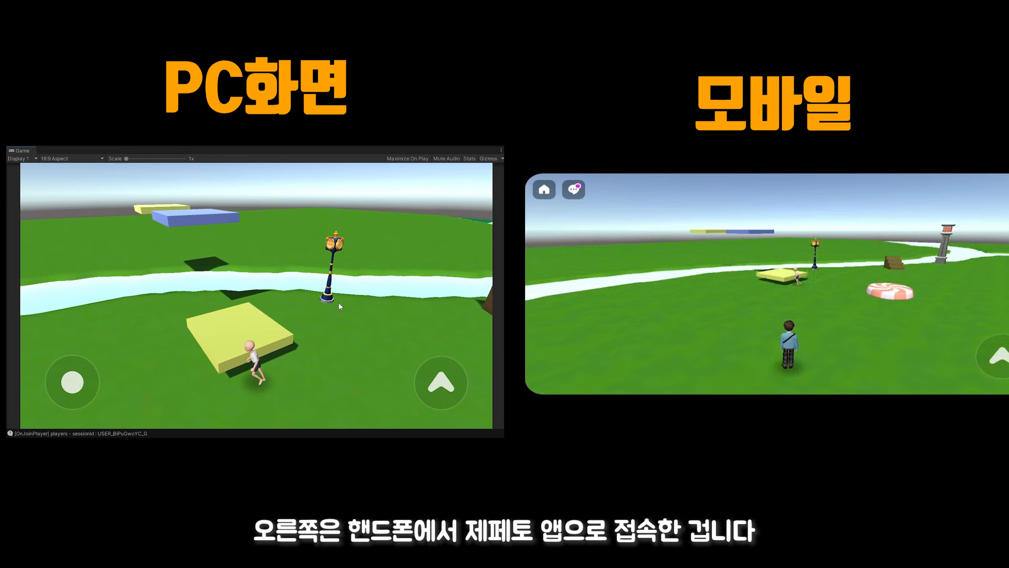
key("a")
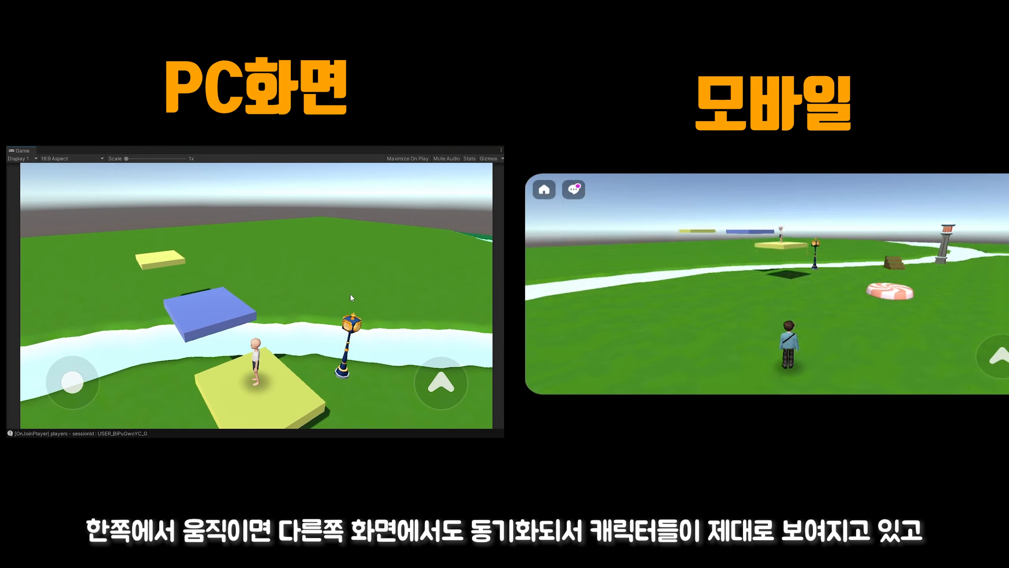
Continue the multiplayer playtest by jumping the character across the blue platform and onto the far yellow one.
key("w")
key("space")
mouse_move(300, 312)
left_mouse_down()
mouse_move(280, 295)
mouse_move(294, 308)
left_mouse_up()
key("s")
key("w")
key("space")
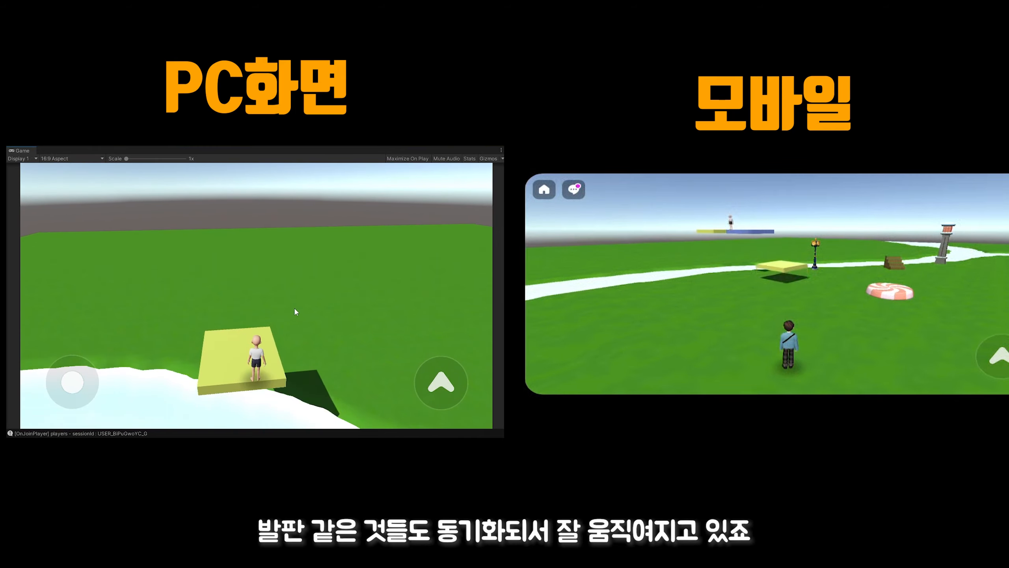
key("d")
key("space")
left_click_drag(330, 322, 304, 334)
key("w")
key("a")
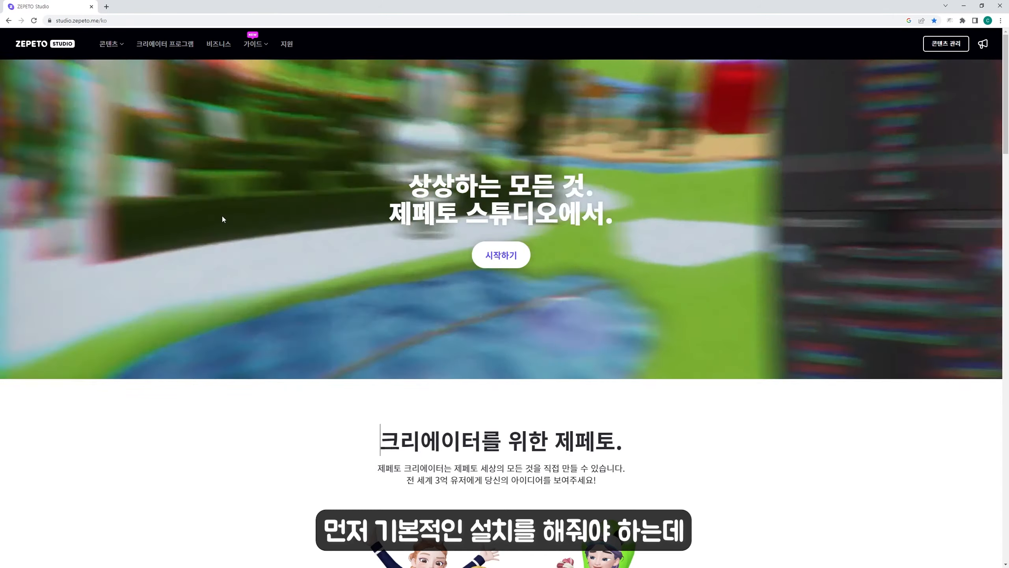
Open the ZEPETO Studio World guide and highlight the required Unity 2020.3.9f1 version in the installation instructions.
mouse_move(258, 47)
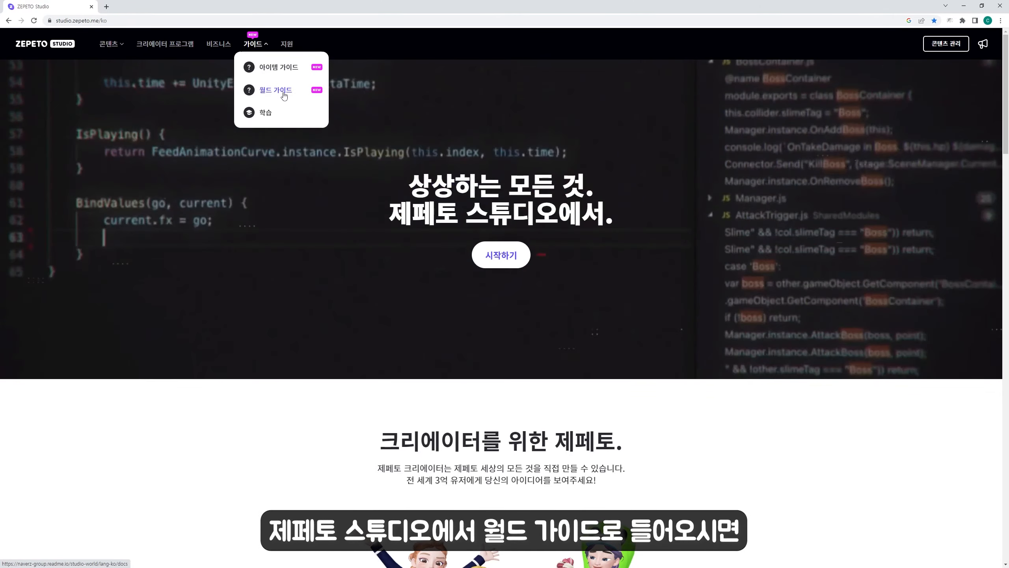
left_click(284, 95)
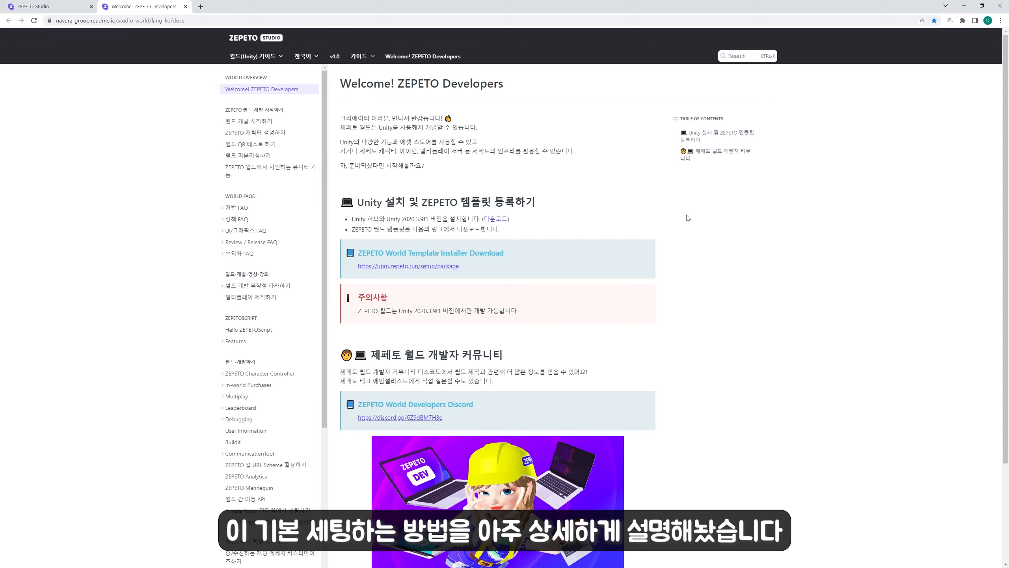
left_click_drag(351, 219, 440, 219)
left_click(391, 233)
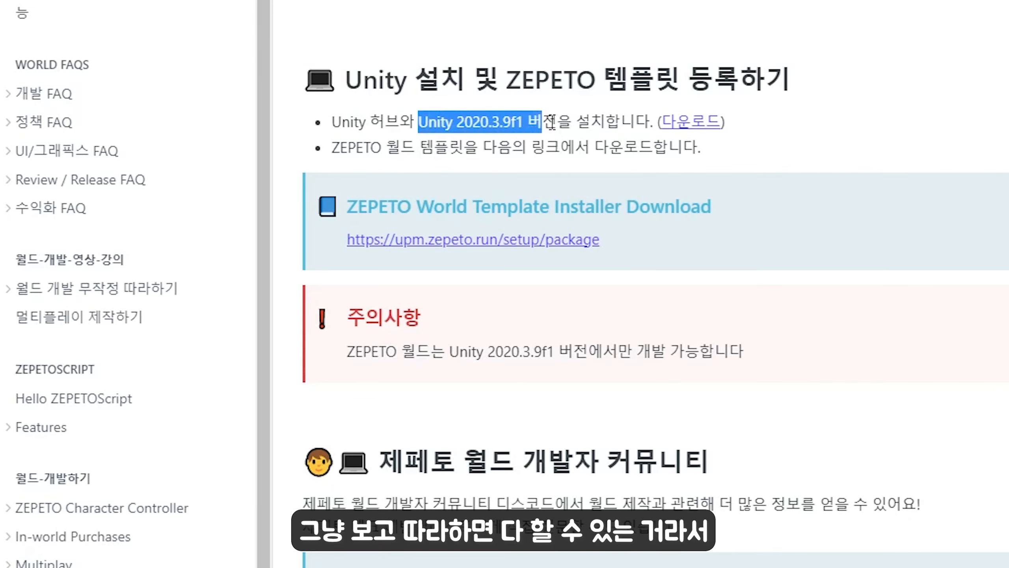
left_click_drag(551, 122, 593, 122)
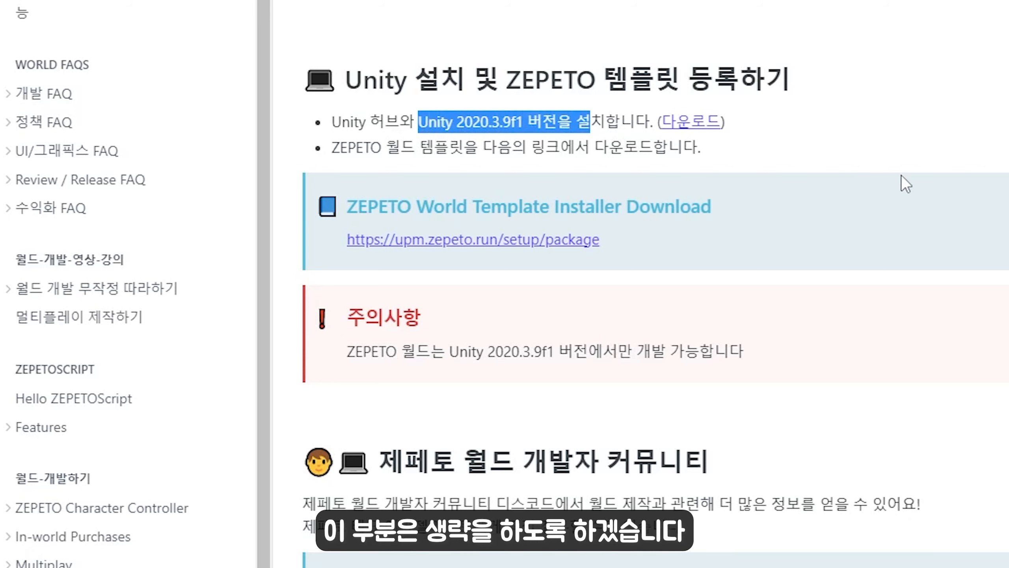
left_click(828, 150)
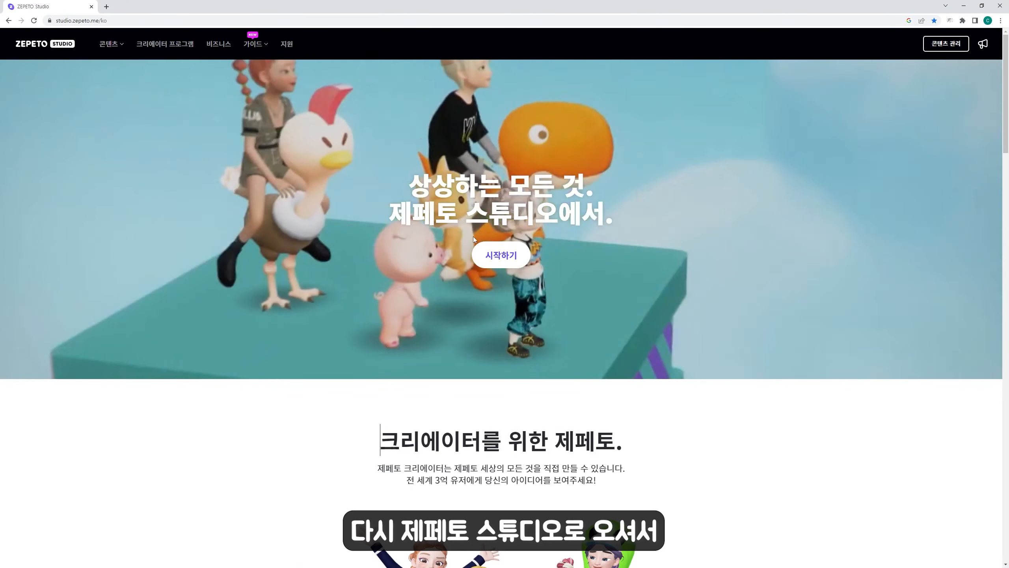
Open the ZEPETO Studio product page for Build It and download the Windows version of the program.
left_click(111, 44)
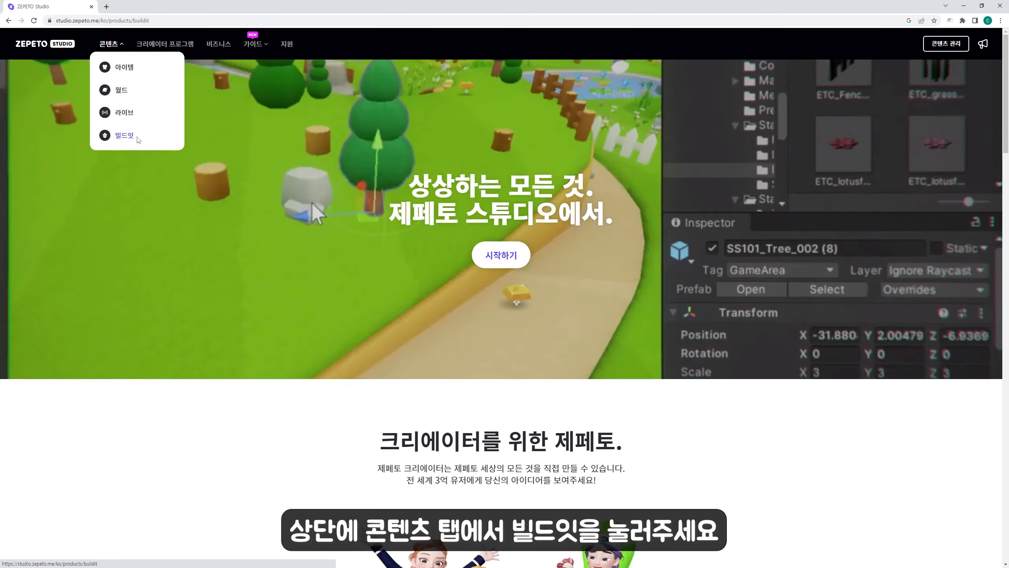
left_click(128, 135)
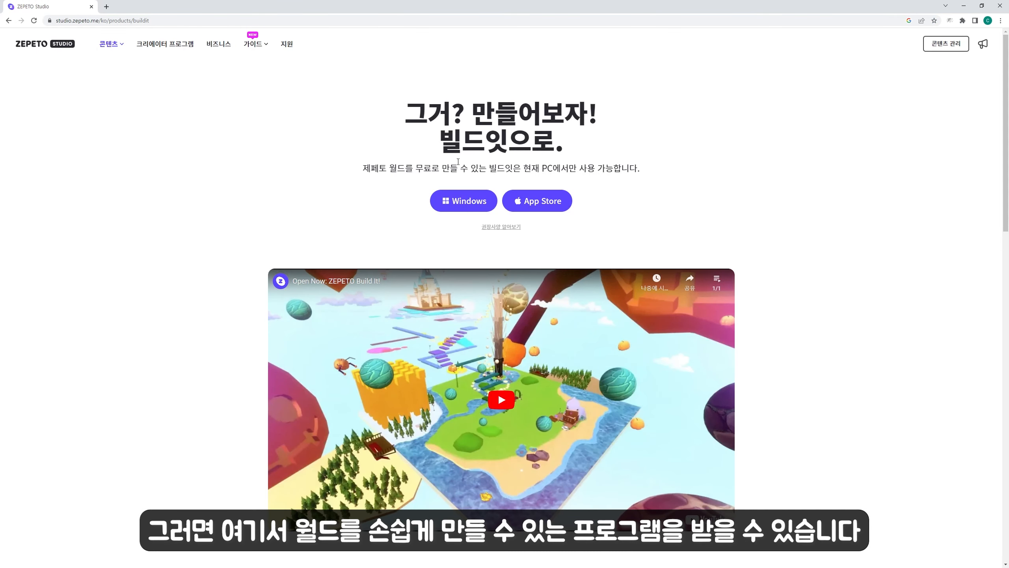
left_click(464, 200)
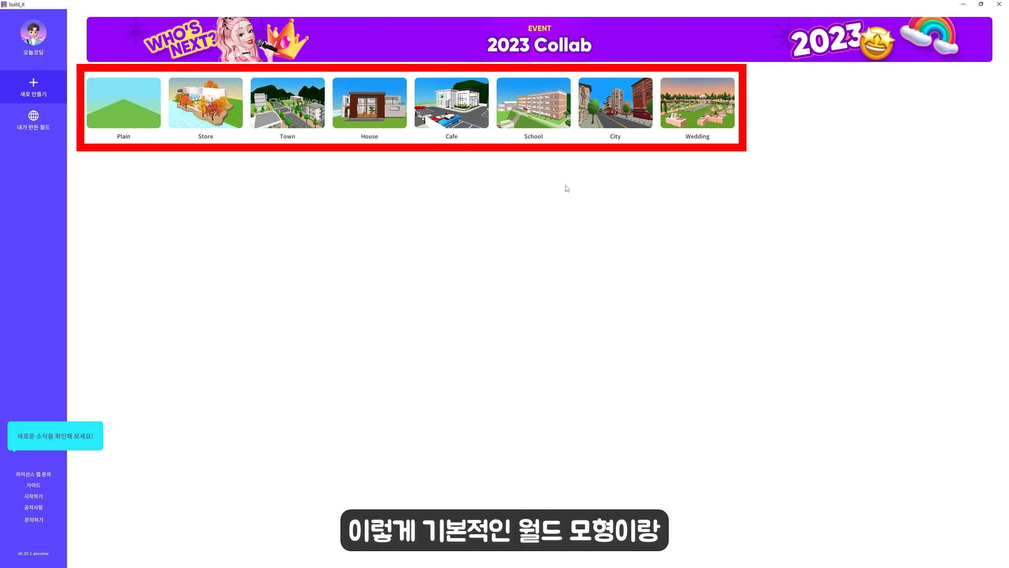
In Build It, start a world from the Plain template and try placing a Halloween Tree on the grass.
left_click(123, 117)
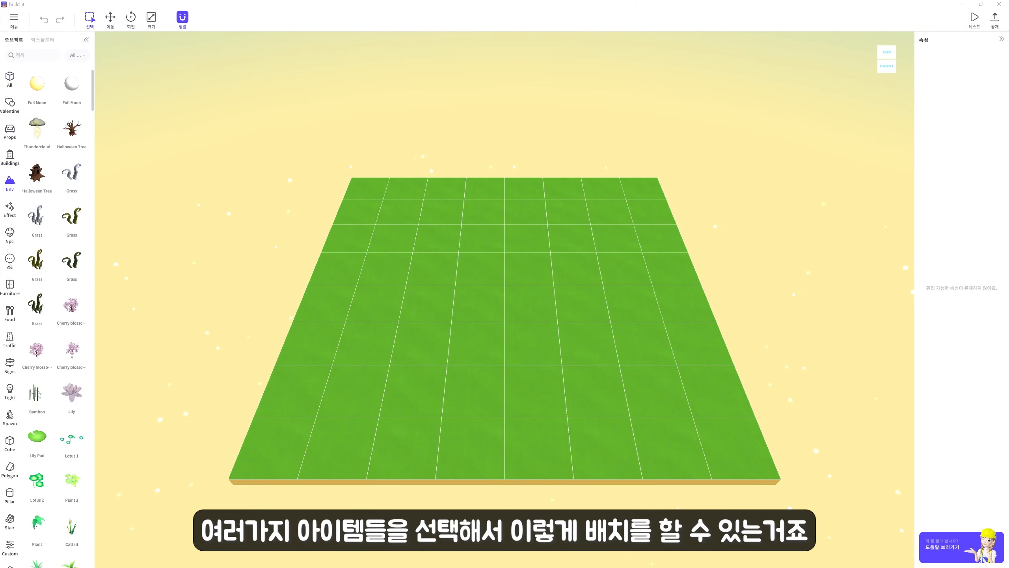
left_click(37, 175)
left_click(381, 281)
right_click(382, 281)
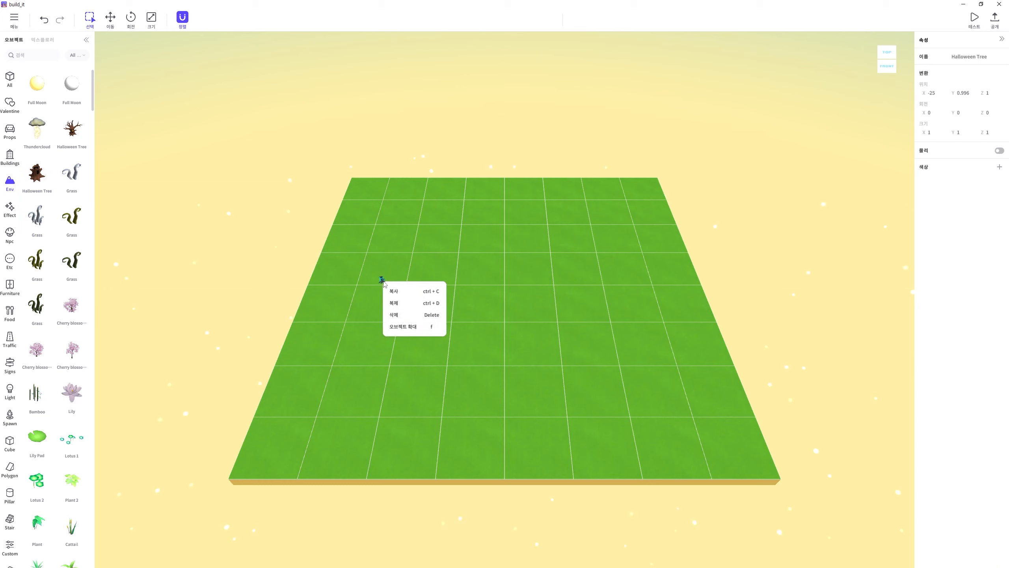
left_click(401, 327)
Select the world's terrain and paint a winding water channel down its middle with the water brush.
left_click(43, 39)
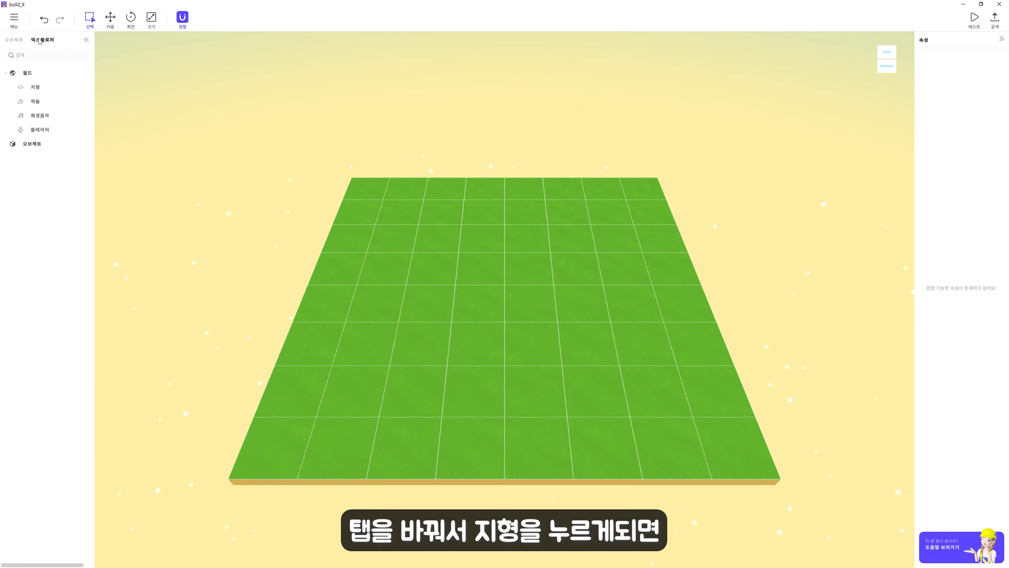
left_click(35, 87)
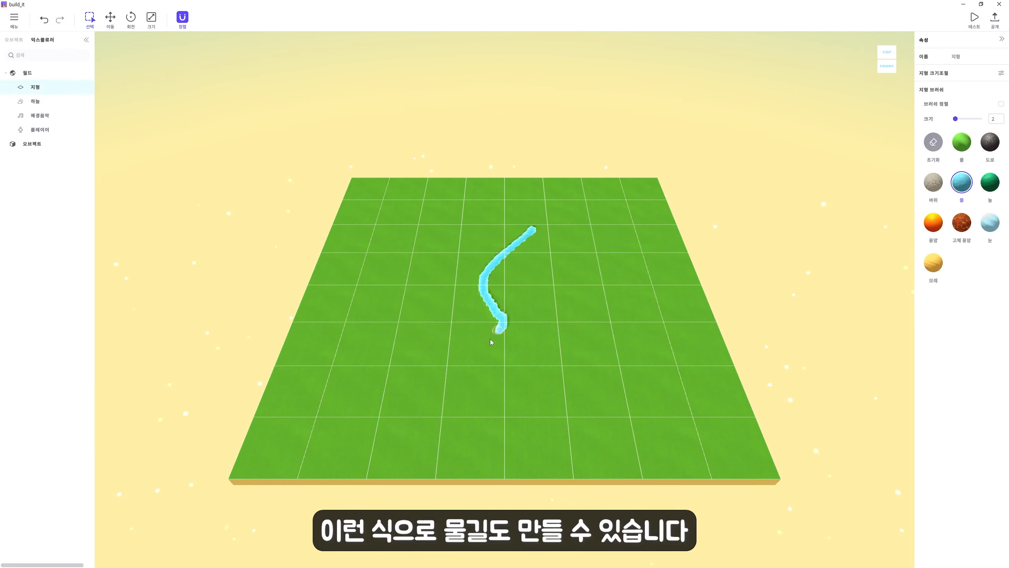
left_click_drag(496, 340, 472, 411)
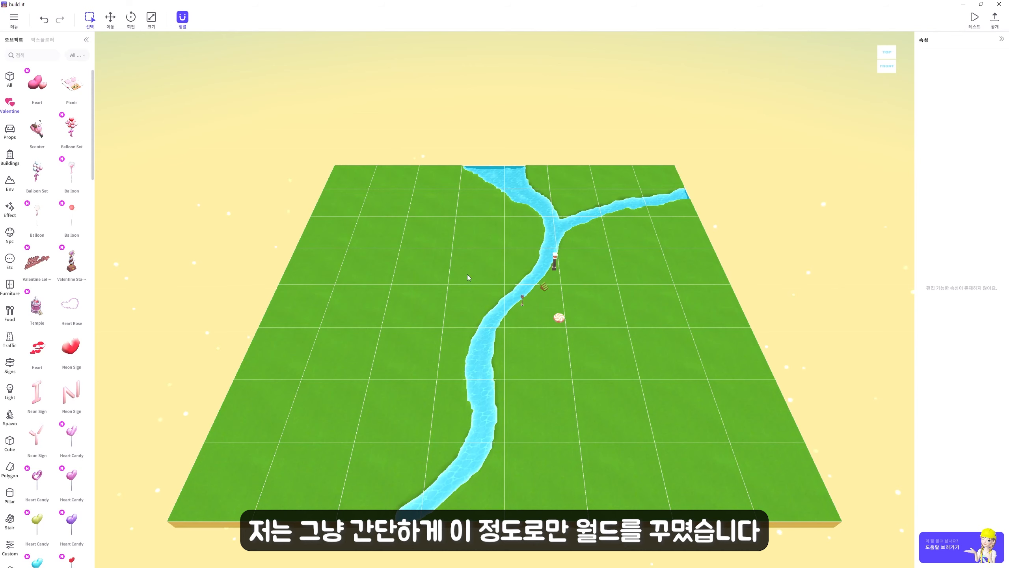
Save the world decorated with the branching river and objects.
left_click(14, 20)
left_click(50, 65)
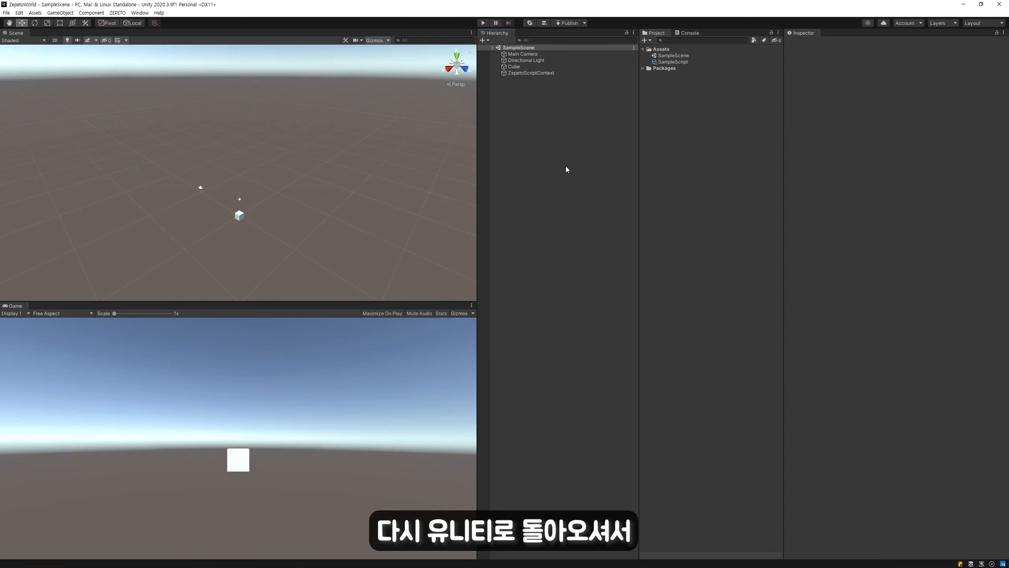
In Unity, create a scene named Test in the Assets folder and open it.
right_click(664, 49)
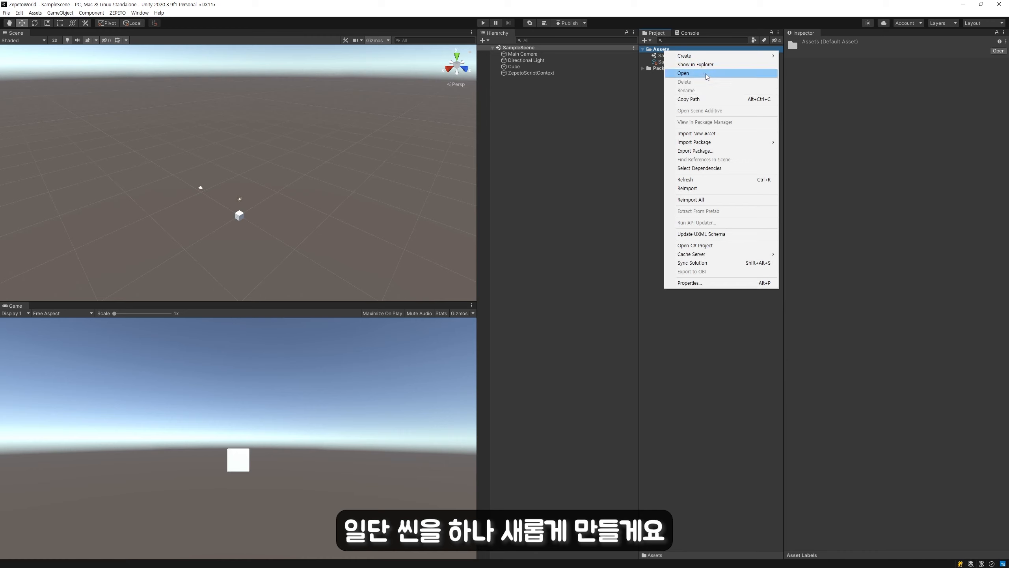
mouse_move(714, 57)
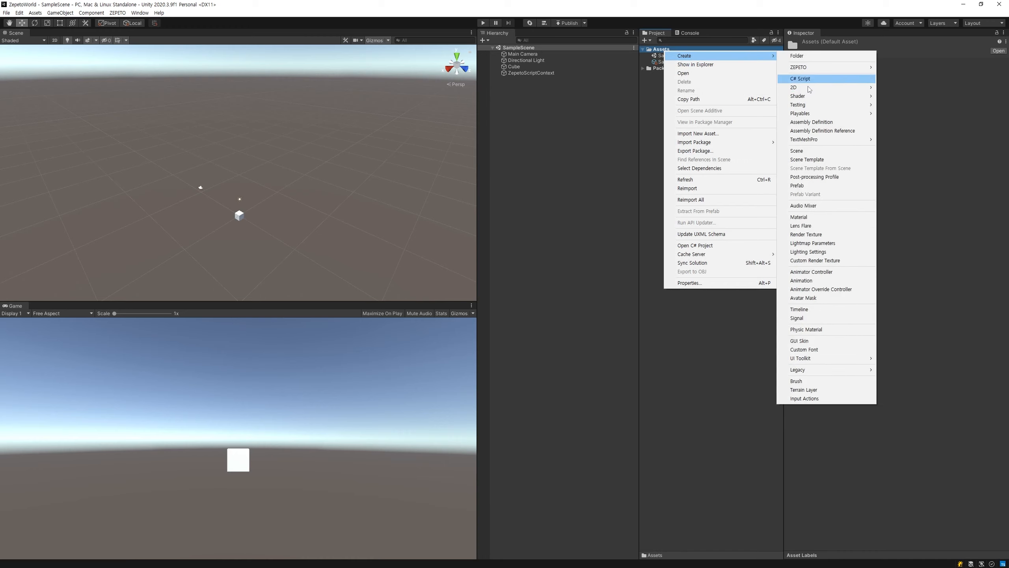
left_click(799, 154)
type("Test")
key("Return")
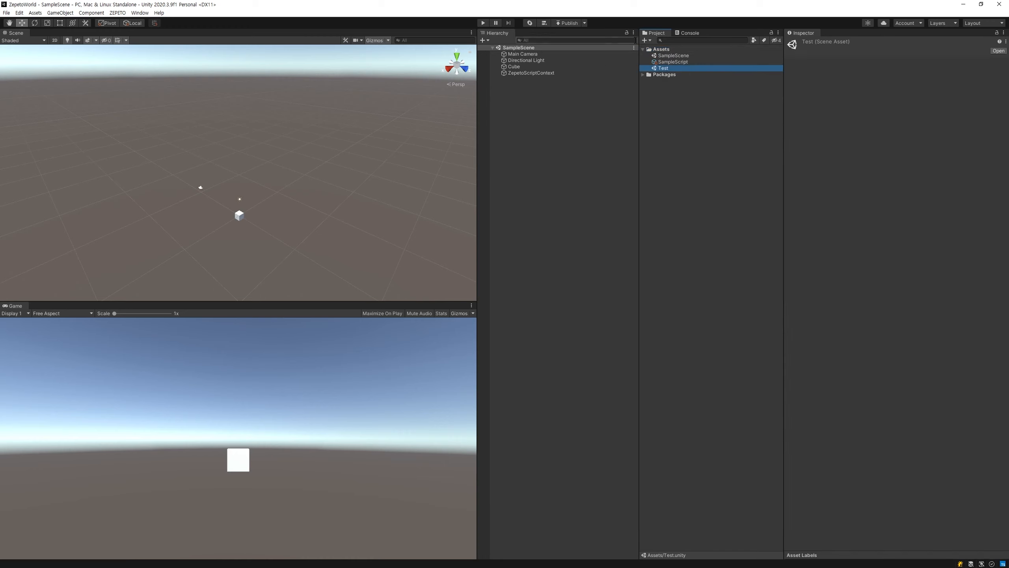
key("Return")
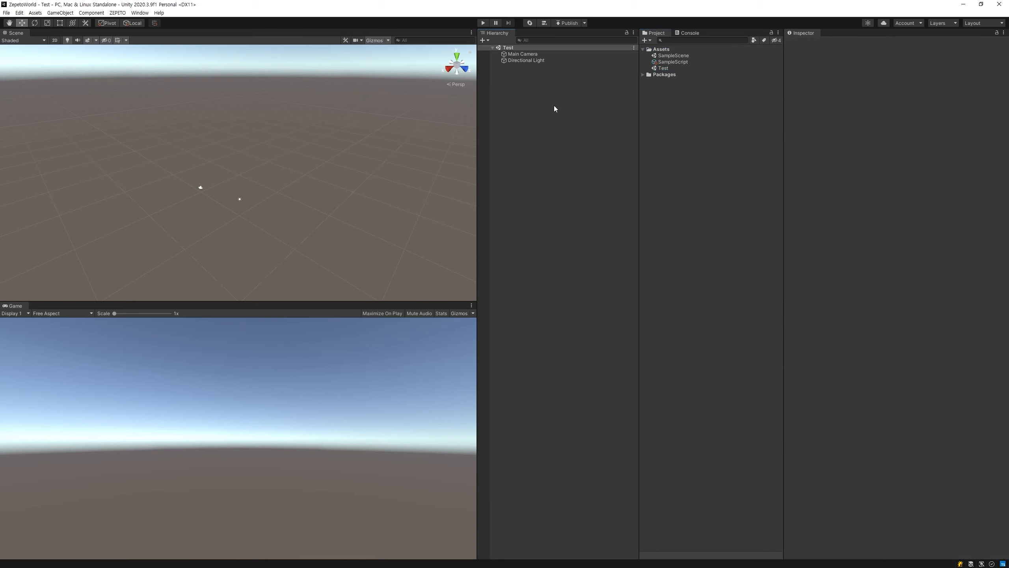
Log in to the ZEPETO account from the Unity editor and check that the account is listed.
left_click(585, 24)
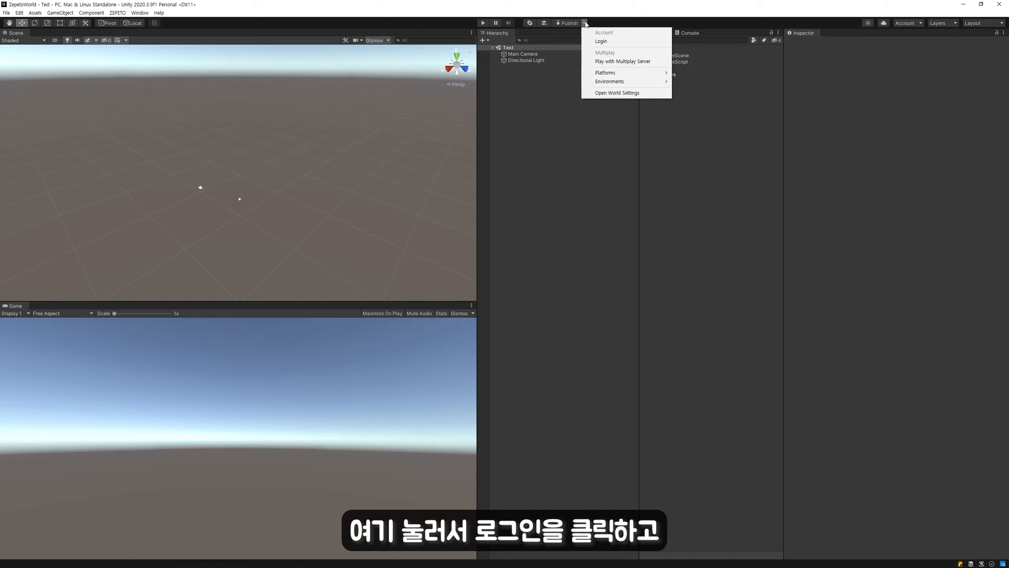
left_click(599, 40)
left_click(636, 72)
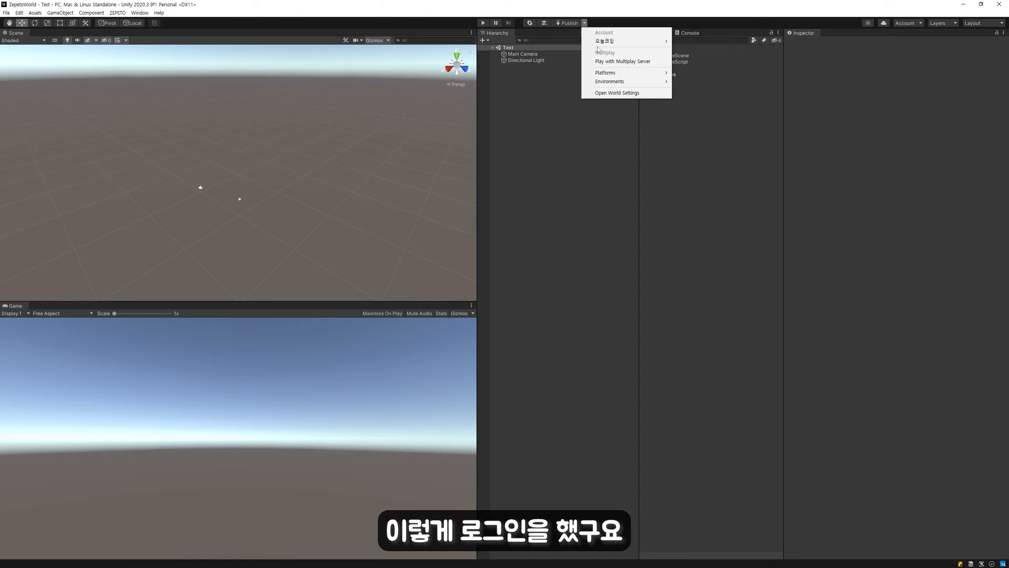
left_click(558, 136)
Open the Package Manager and list the packages from My Registries.
left_click(140, 12)
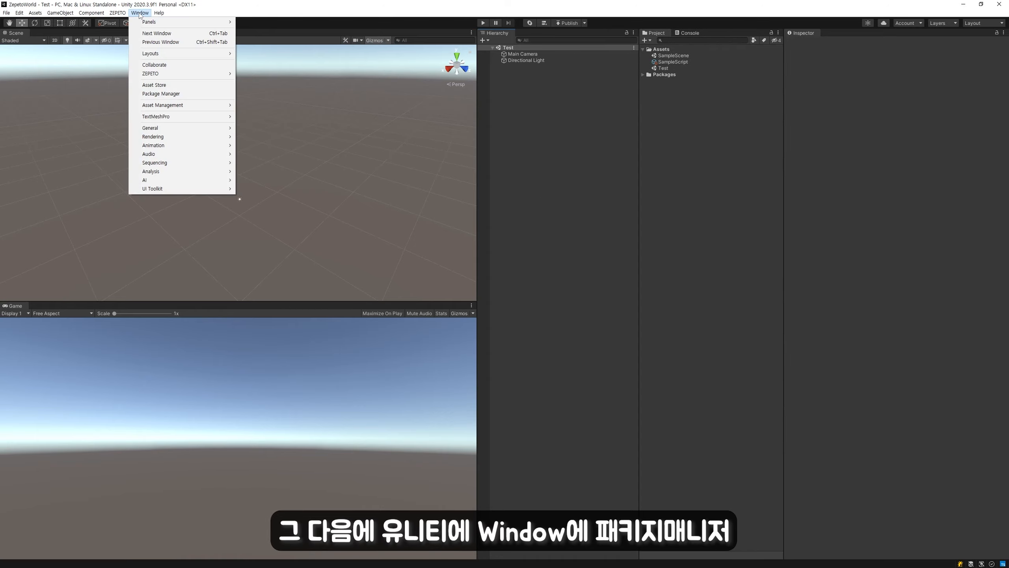
left_click(178, 93)
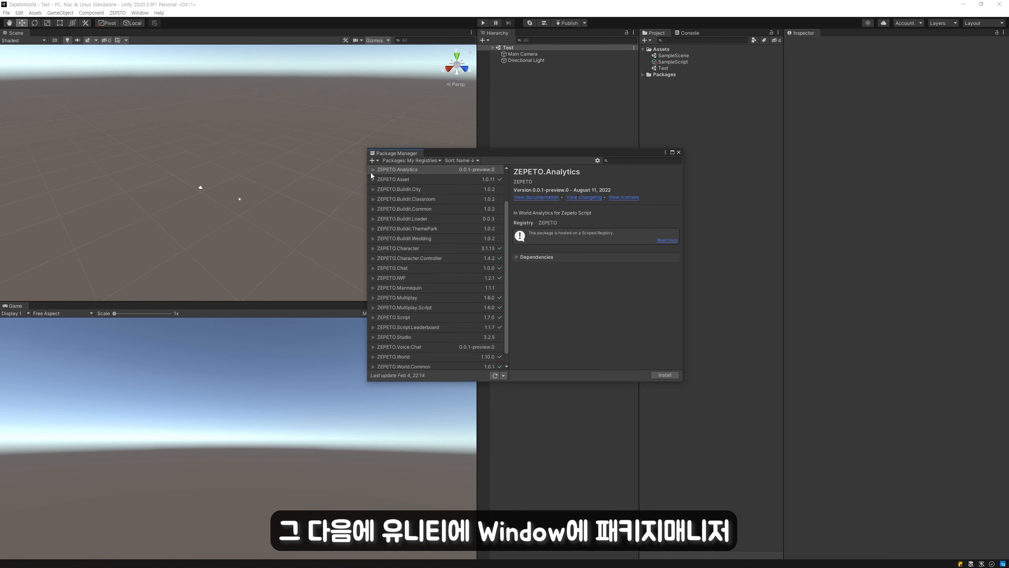
left_click(412, 158)
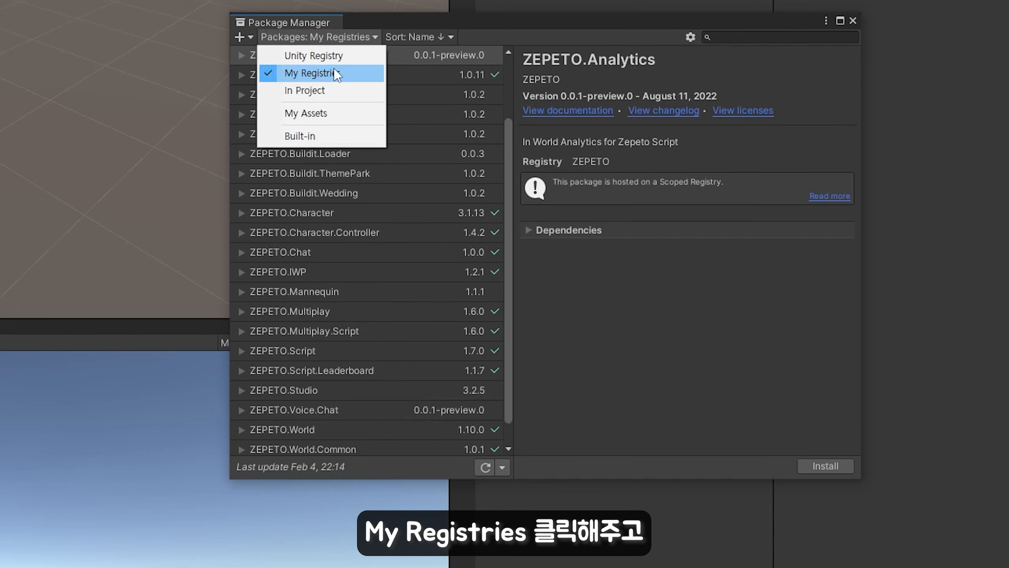
left_click(335, 73)
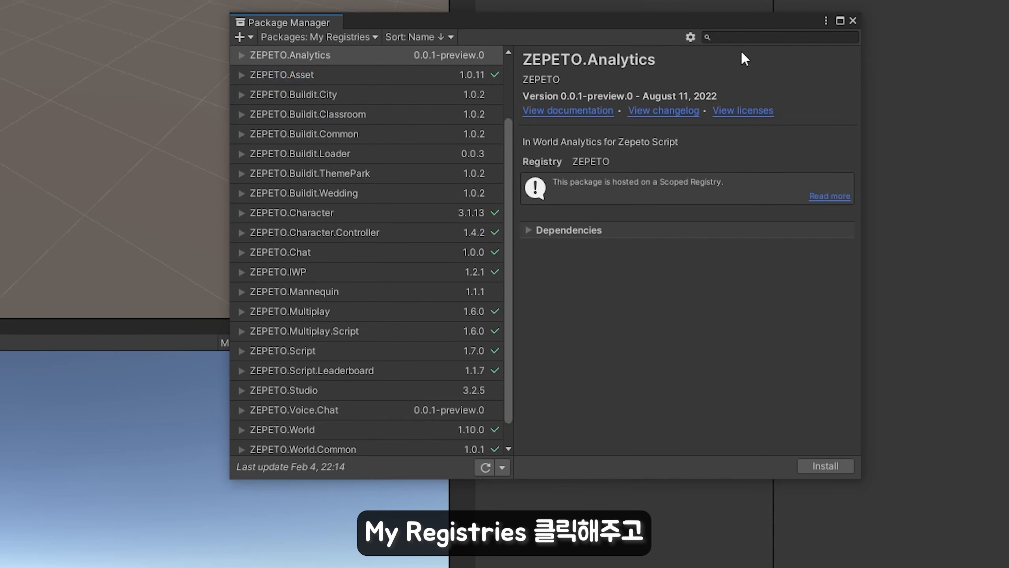
Search the packages for "zepeto", install ZEPETO.Buildit.Loader, and close the Package Manager.
left_click(743, 37)
type("zepe")
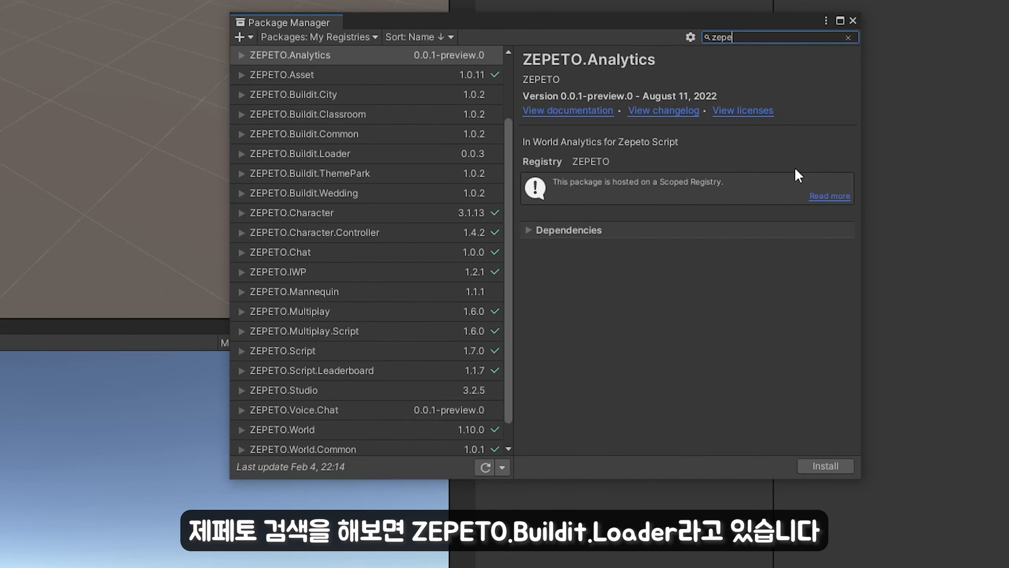
type("to")
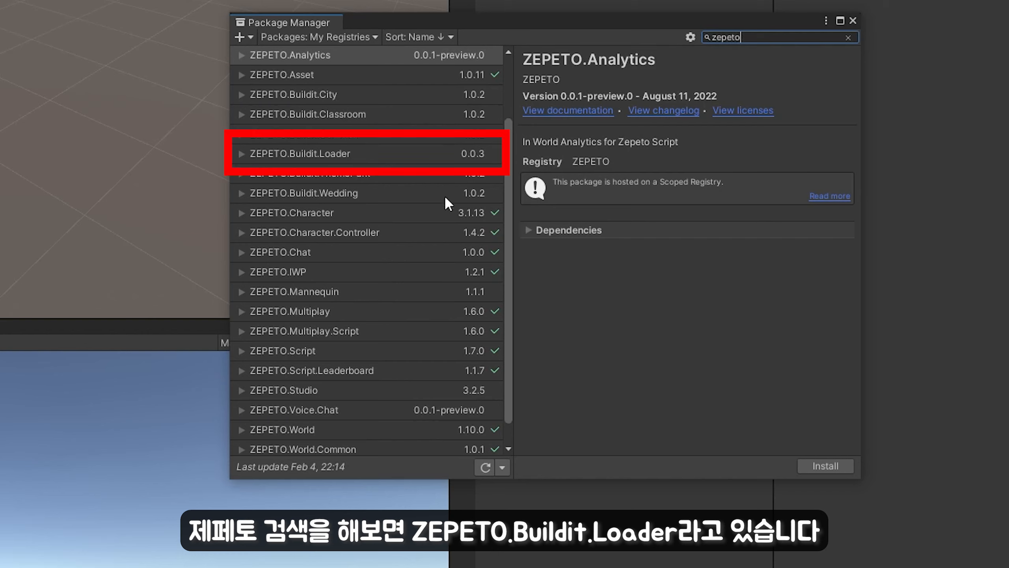
left_click(337, 153)
left_click(825, 466)
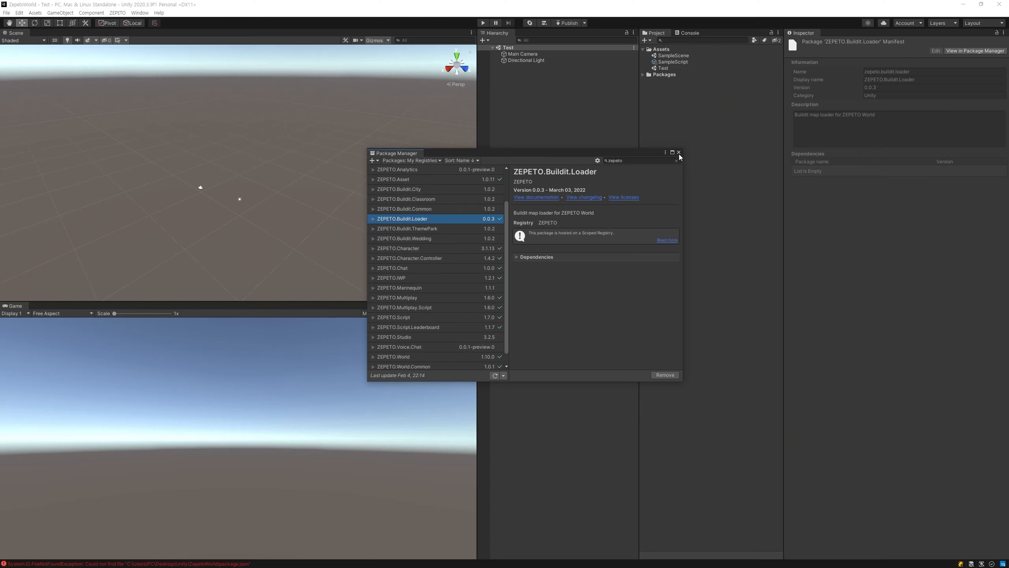
left_click(679, 153)
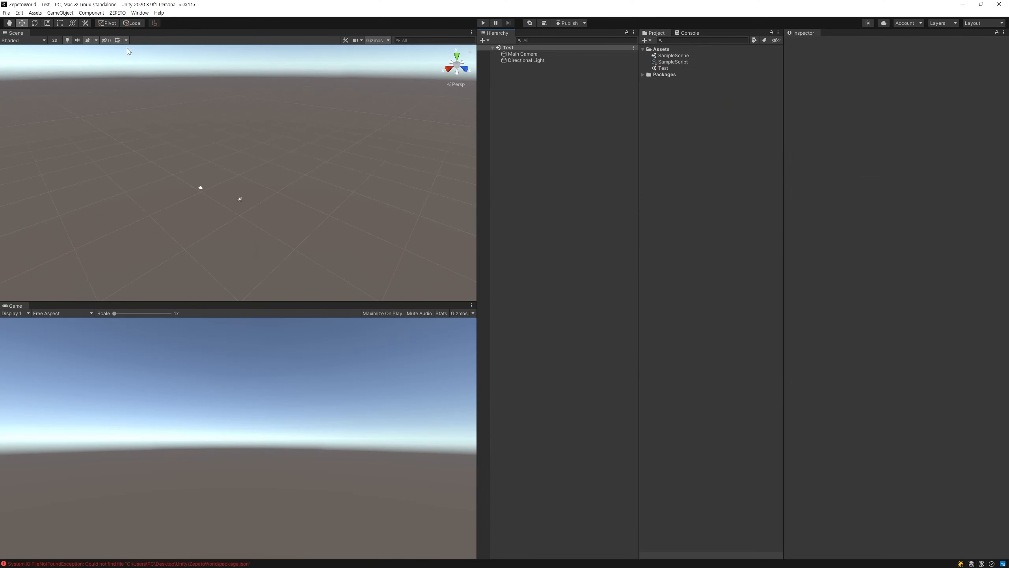
Open the Buildit Map Loader and load the World 1 map into the Test scene.
left_click(116, 13)
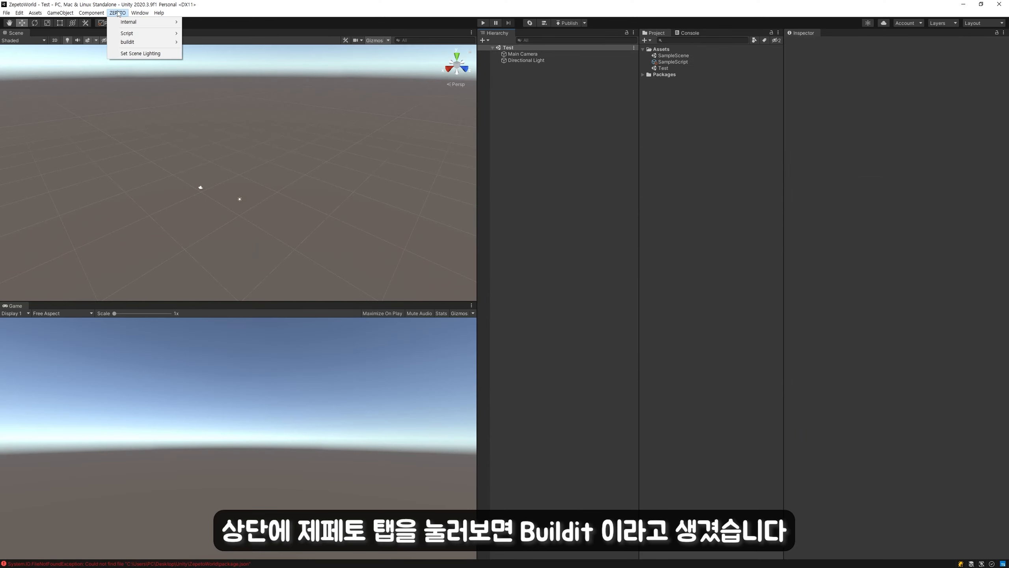
left_click(116, 13)
left_click(114, 14)
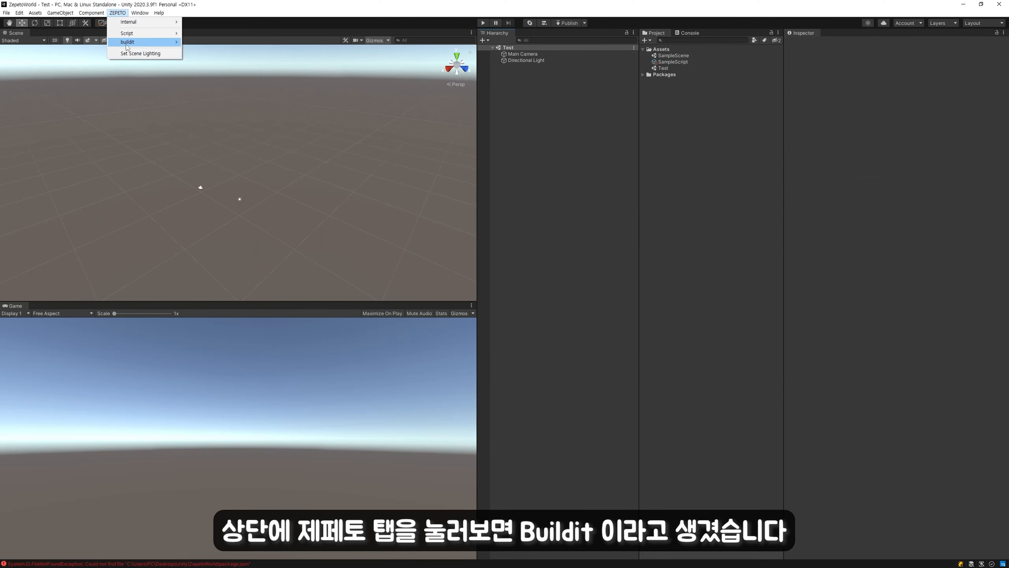
mouse_move(131, 42)
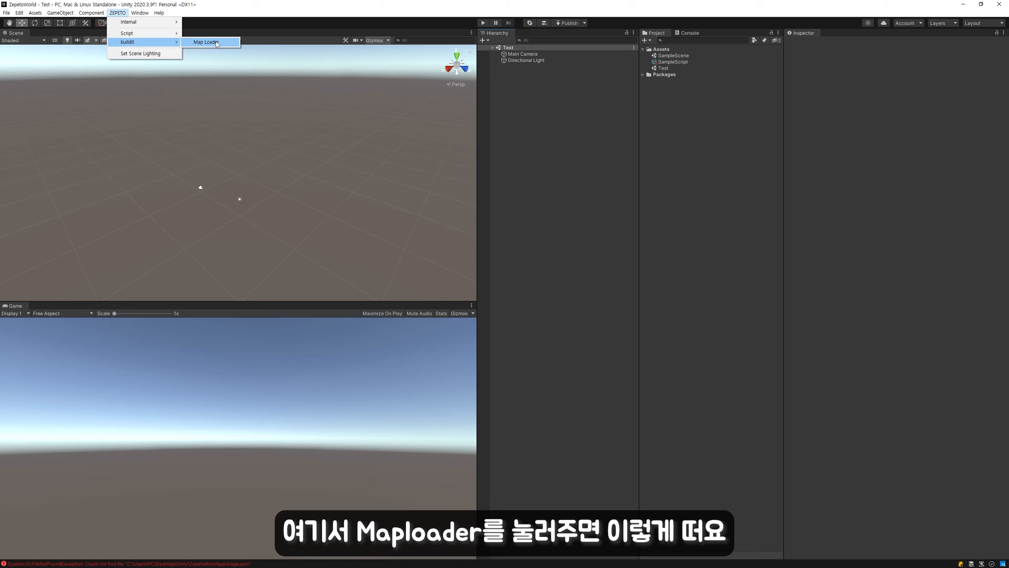
left_click(201, 43)
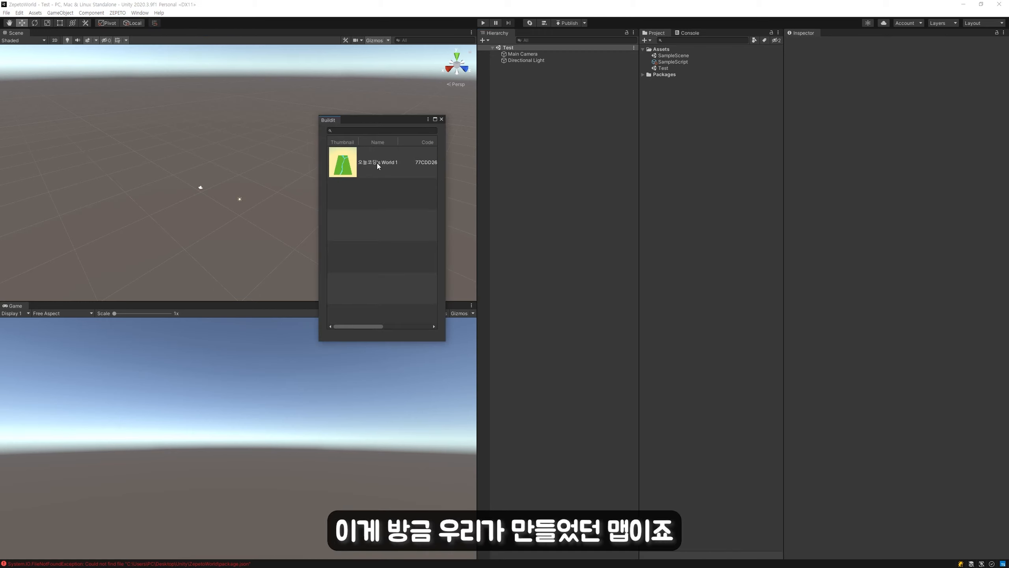
left_click_drag(445, 200, 561, 200)
double_click(387, 162)
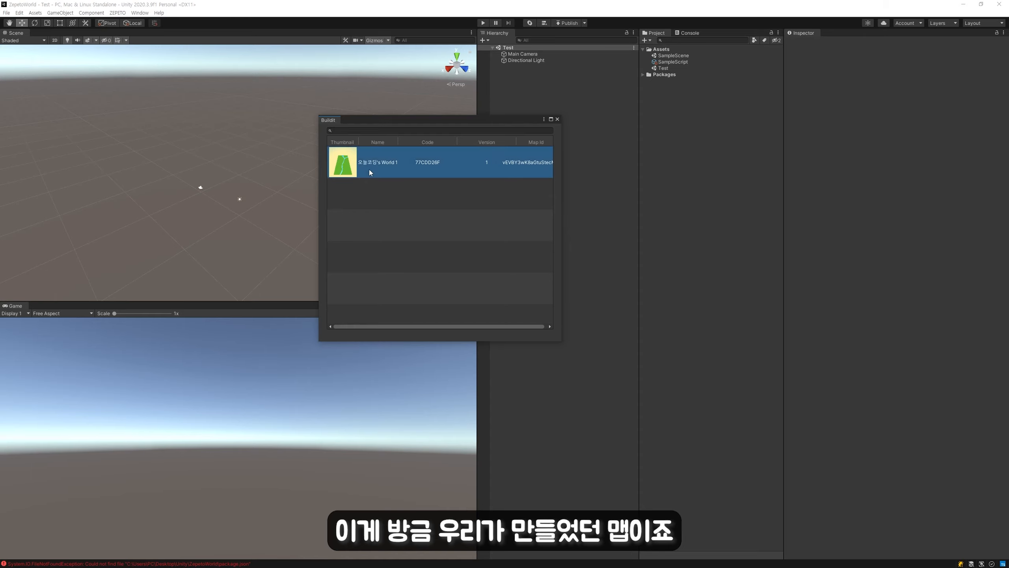
left_click(531, 302)
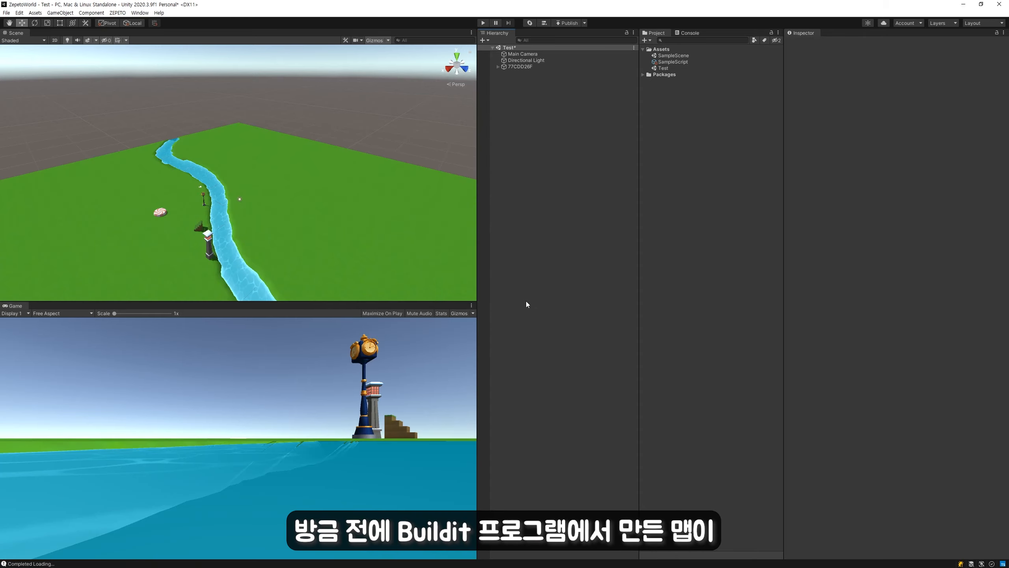
left_click_drag(333, 198, 330, 147, "alt")
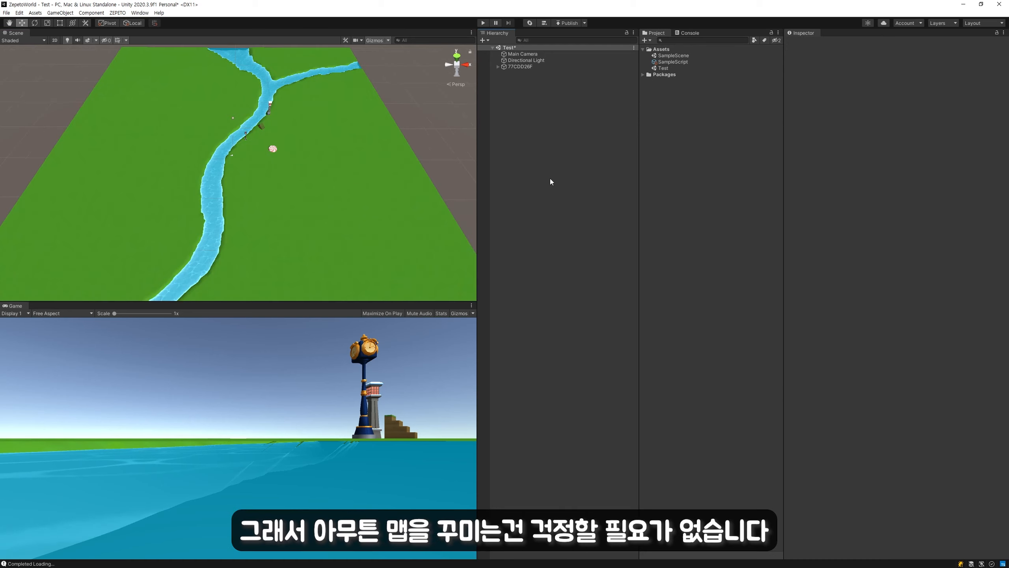
Switch to Discord and read the multiplayer sync component post, including the README of its GitHub repository zepeto-world-sync-component.
key("alt+Tab")
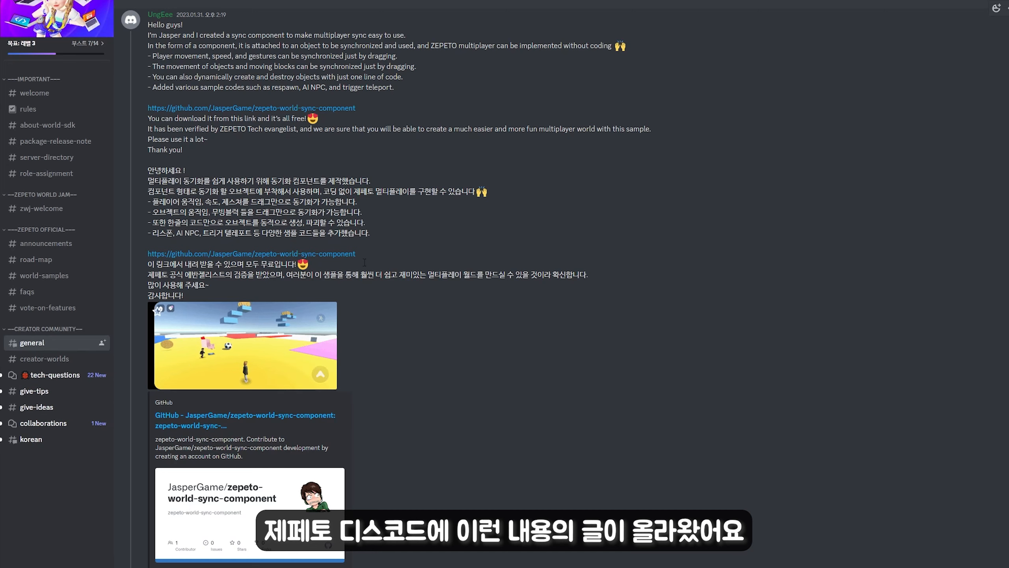
left_click_drag(183, 15, 204, 15)
left_click(204, 15)
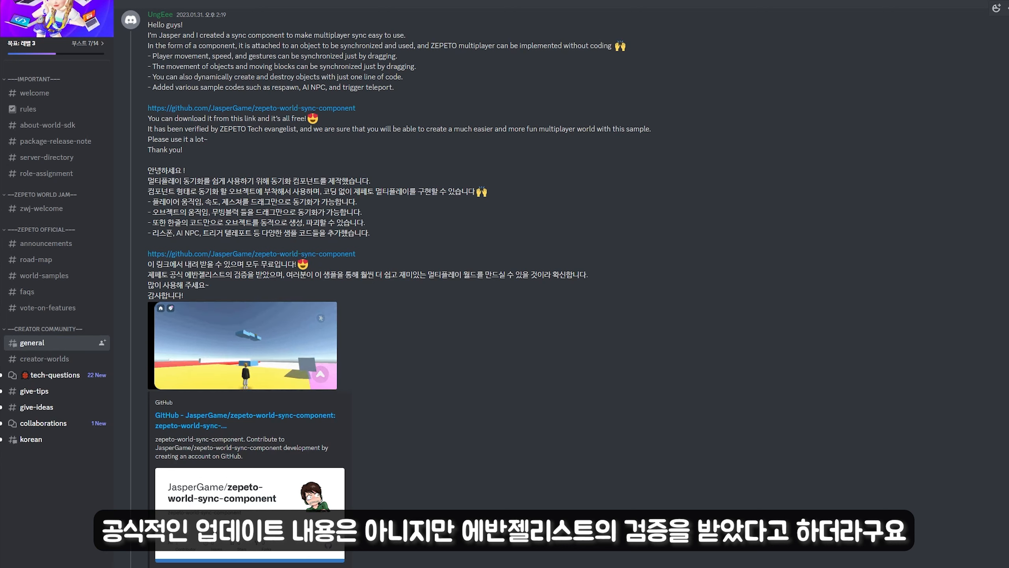
left_click_drag(192, 275, 276, 275)
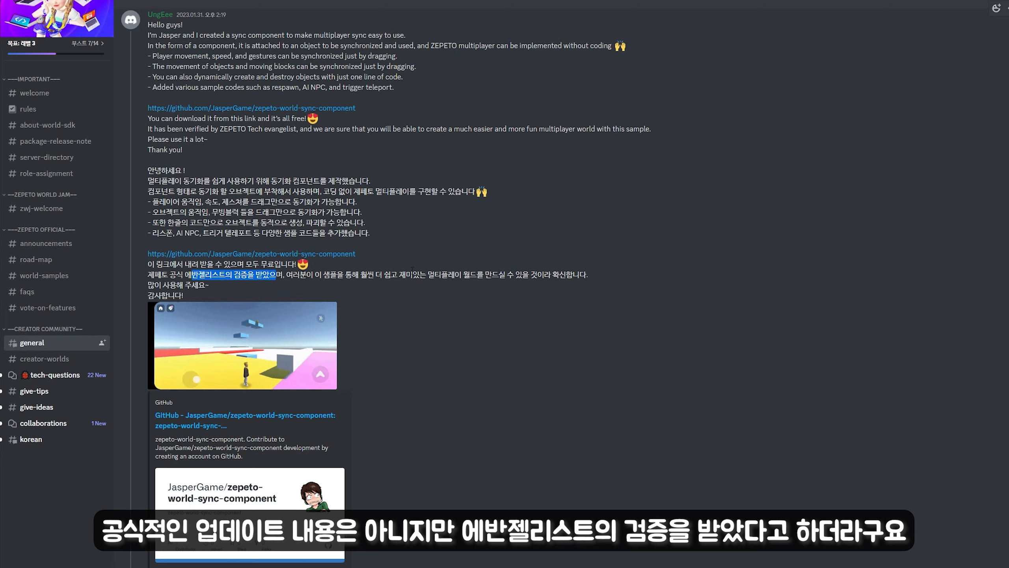
left_click_drag(154, 181, 211, 181)
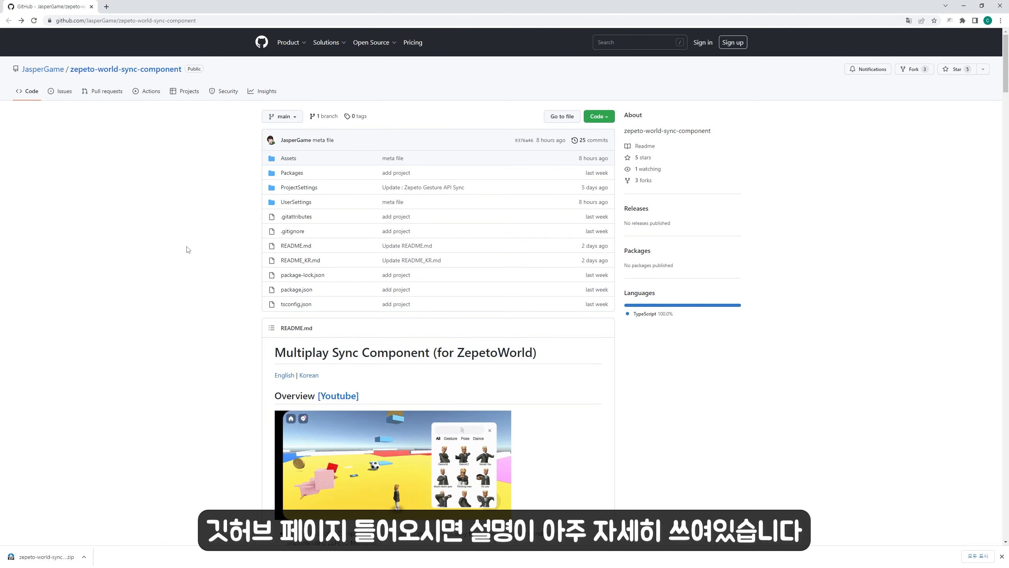
scroll(188, 249, "down", 9)
scroll(224, 302, "down", 5)
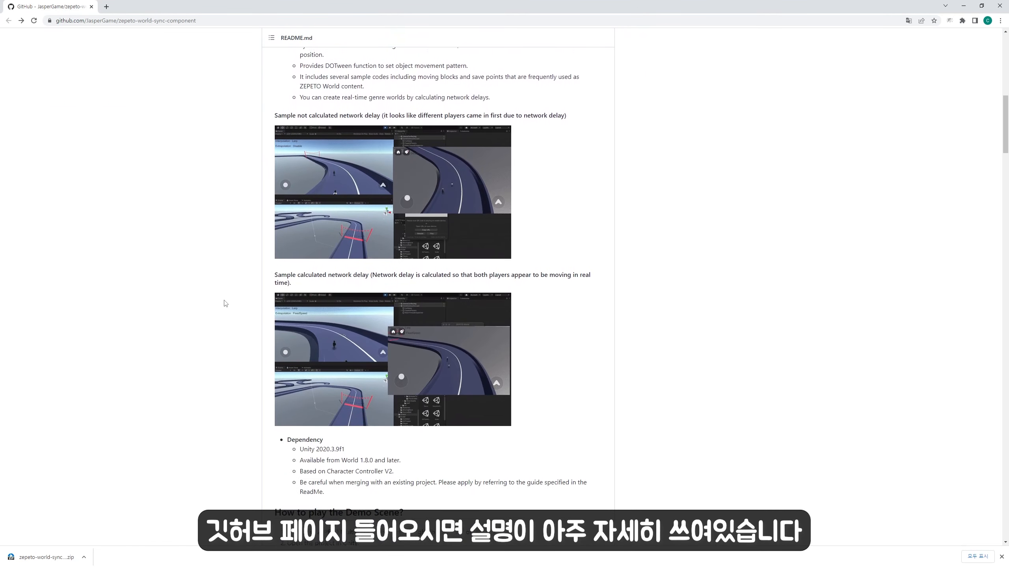
scroll(225, 298, "up", 10)
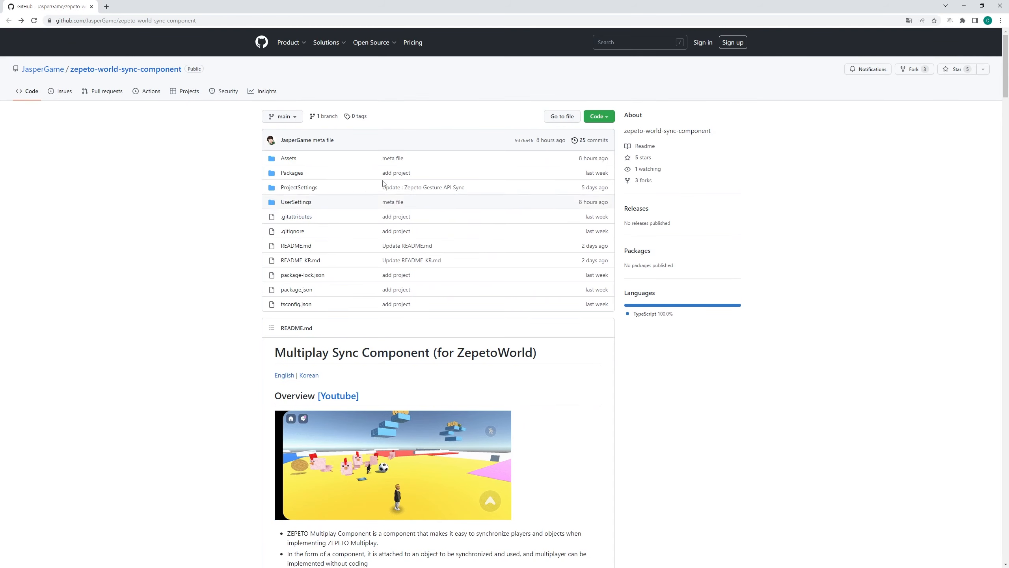
Download the zepeto-world-sync-component repository as a ZIP and look into its Assets folder.
left_click(599, 116)
left_click(491, 242)
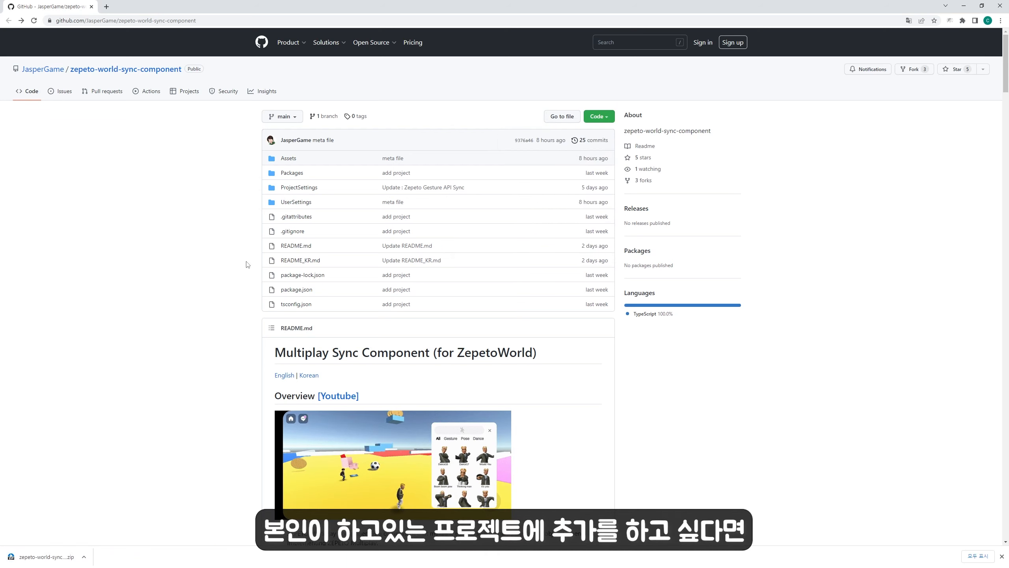
left_click(289, 157)
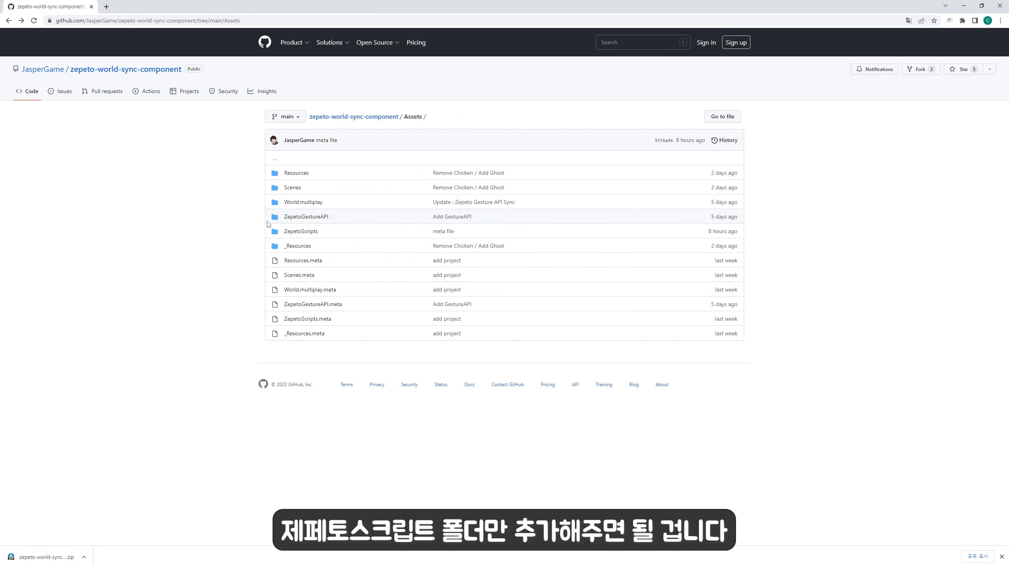
key("alt+Left")
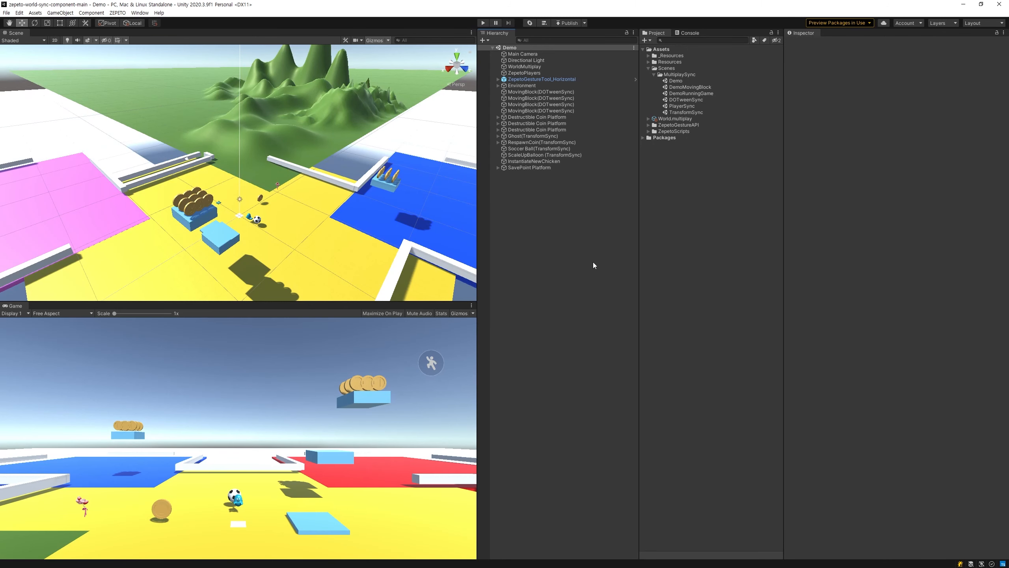
In the zepeto-world-sync-component-main Unity project, create a scene named Test in the Scenes folder and open it.
left_click(666, 68)
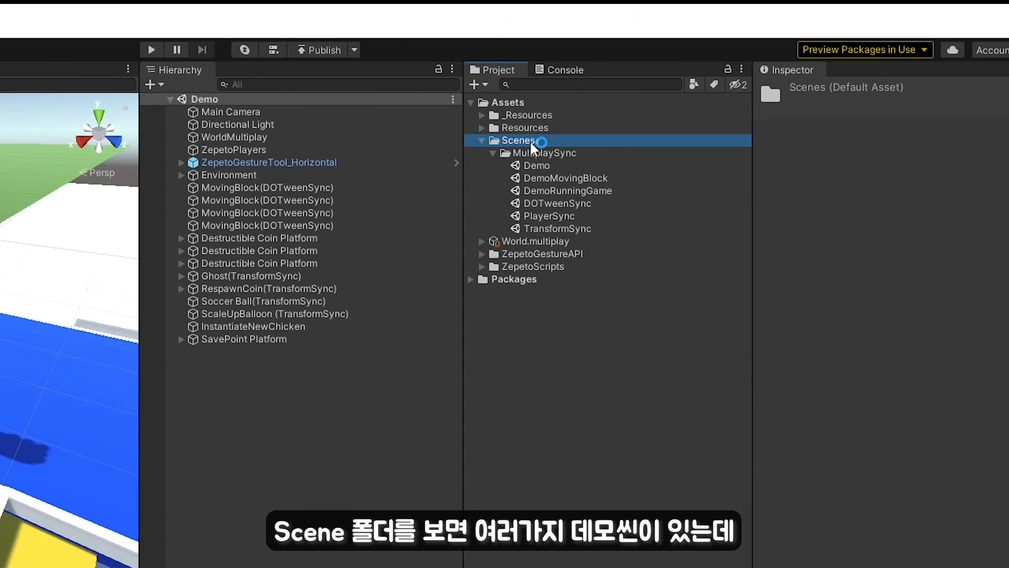
left_click(679, 74)
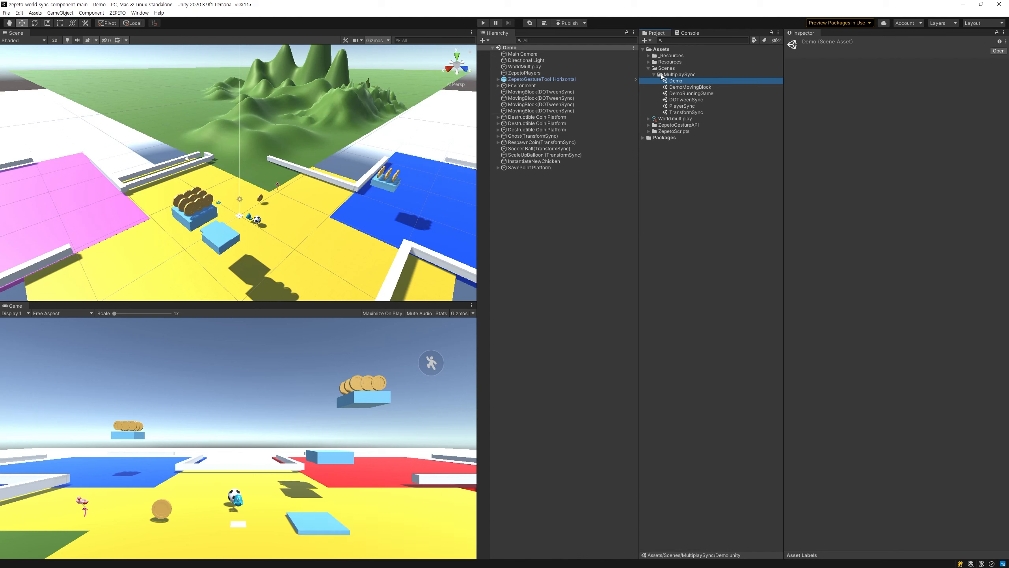
right_click(670, 70)
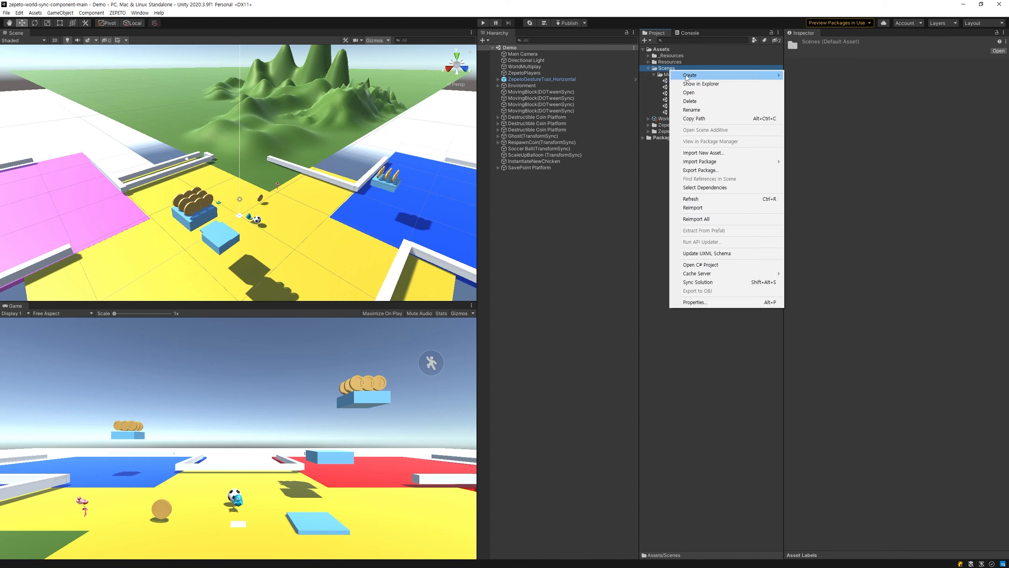
mouse_move(690, 76)
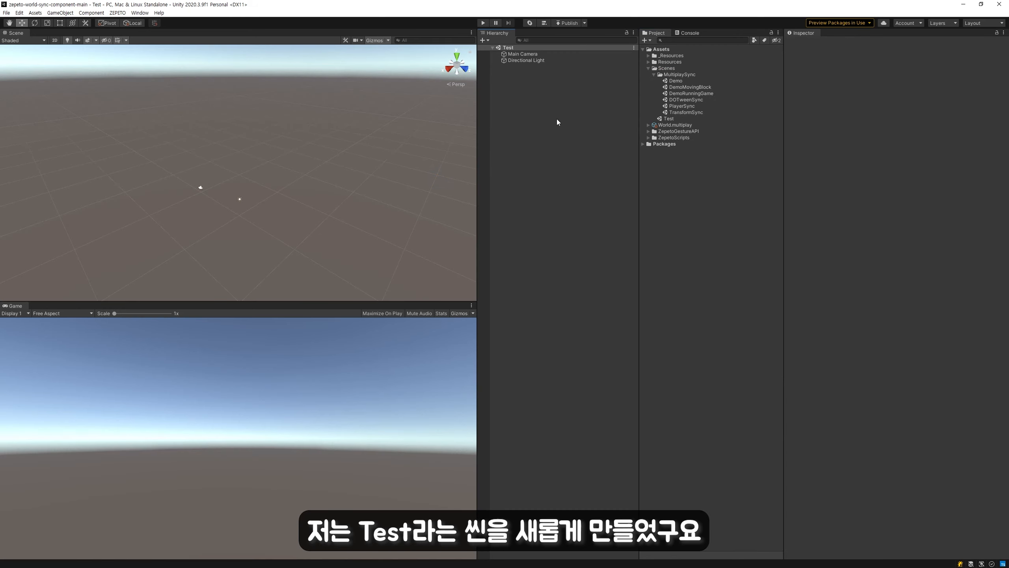
Load the Build It map into this project's Test scene with the Map Loader.
left_click(585, 22)
left_click(579, 22)
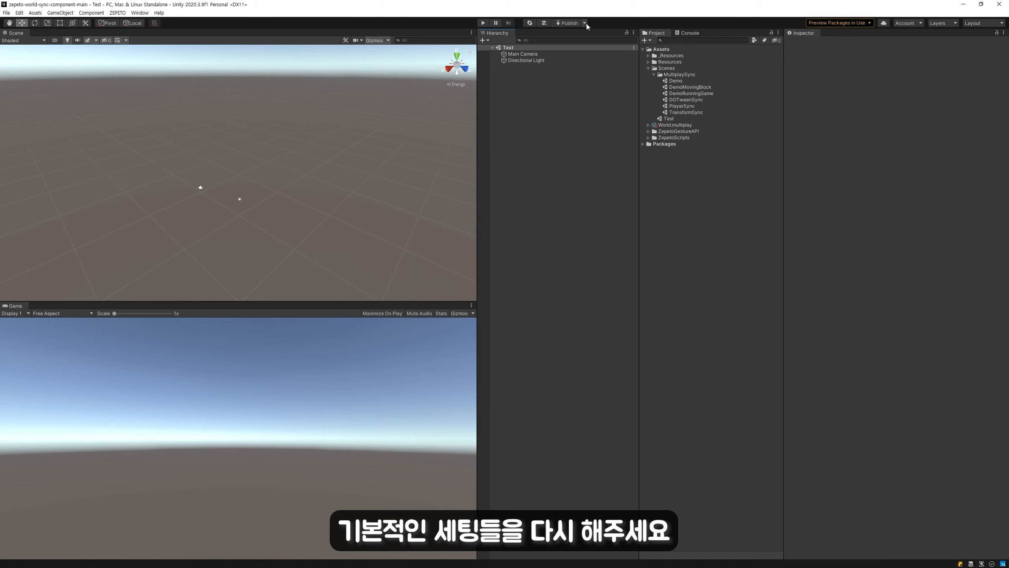
left_click(118, 13)
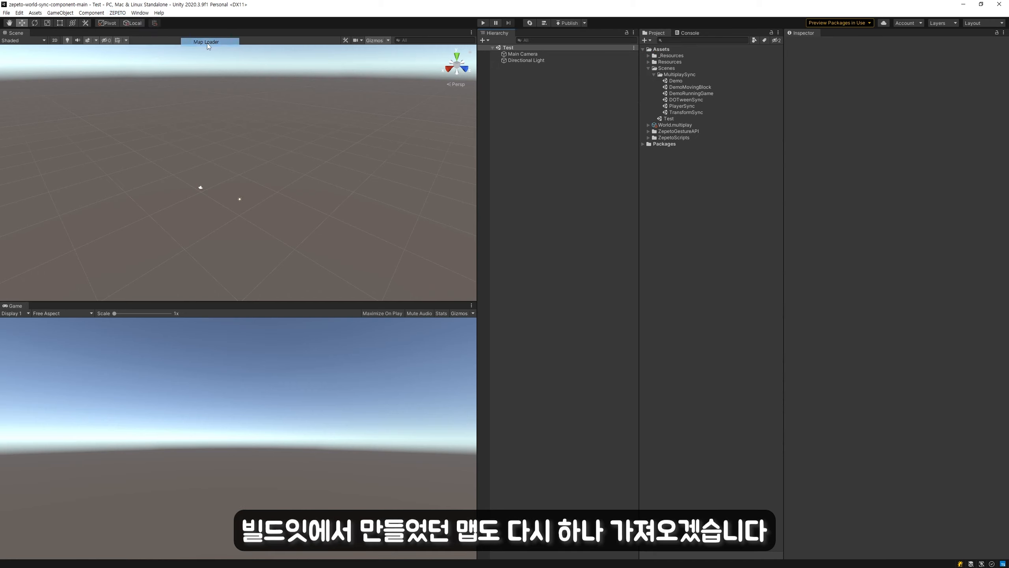
left_click(208, 42)
left_click(374, 156)
left_click(527, 305)
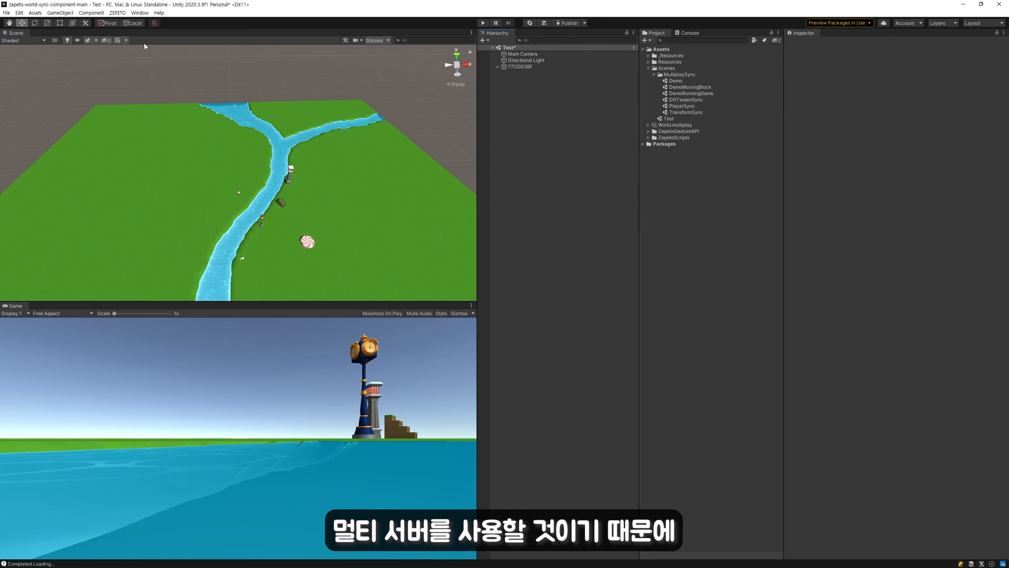
Open the ZEPETO Multiplay Server window, dock it below the Inspector and adjust its height.
left_click(140, 13)
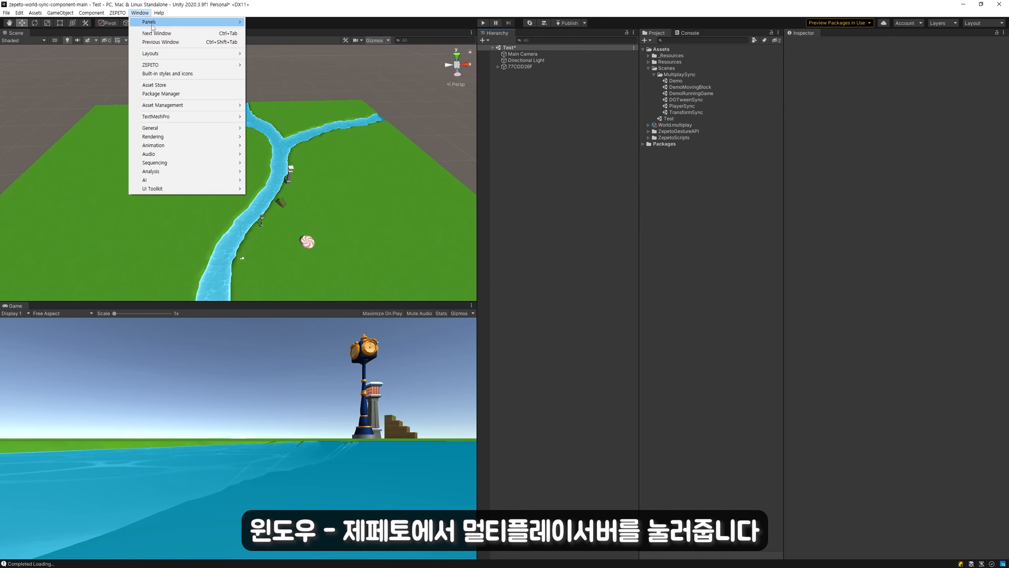
mouse_move(171, 65)
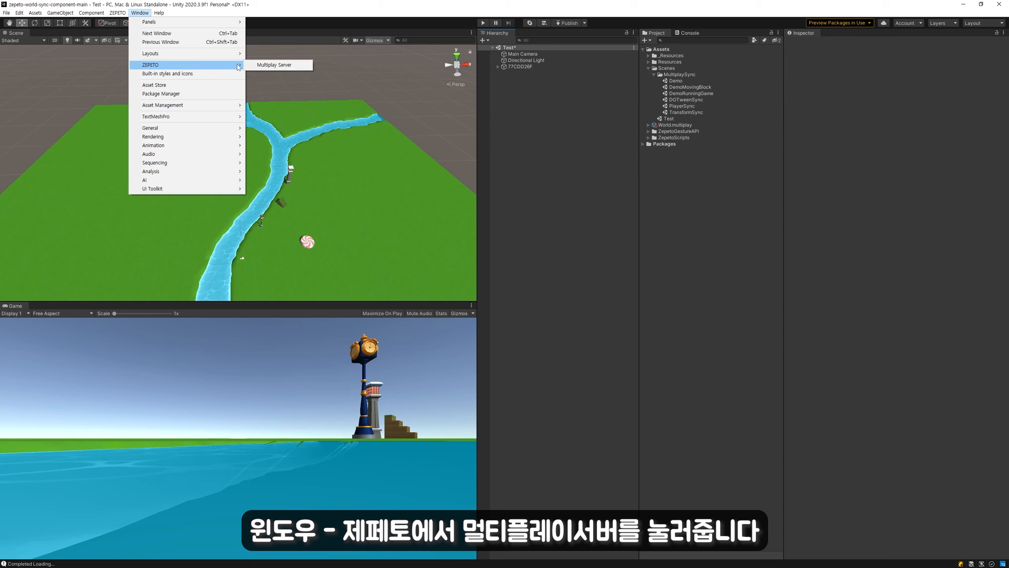
left_click(284, 65)
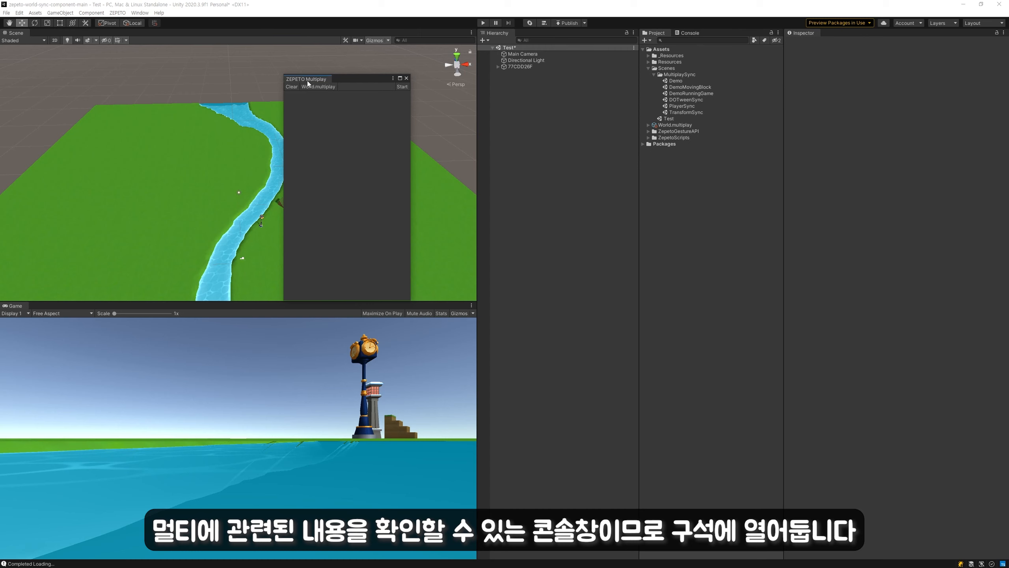
left_click_drag(314, 79, 896, 487)
left_click_drag(859, 384, 865, 294)
Create an empty object named World and add the Zepeto World Multiplay component to it.
right_click(526, 93)
left_click(549, 187)
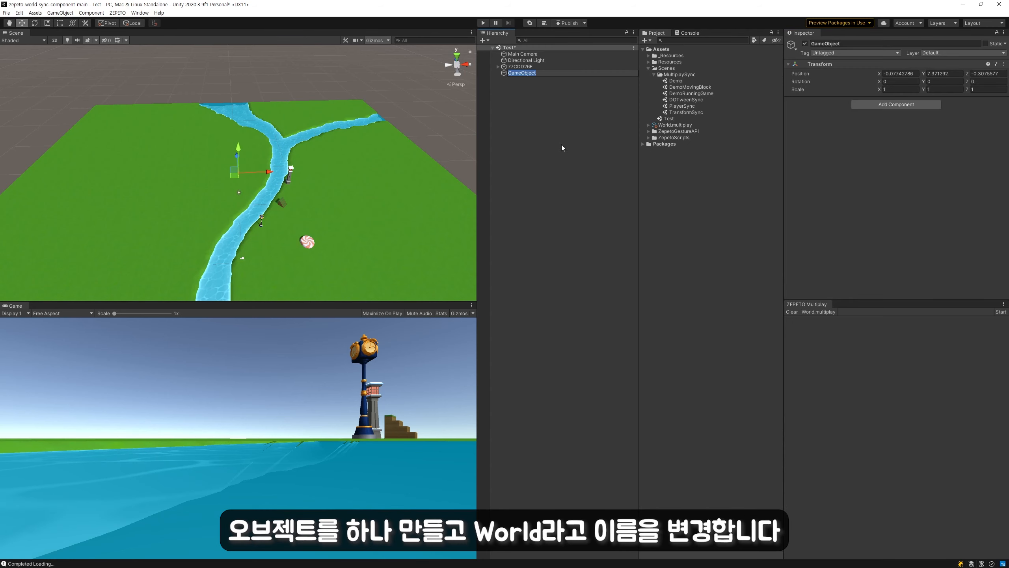
type("World")
key("Return")
left_click(886, 104)
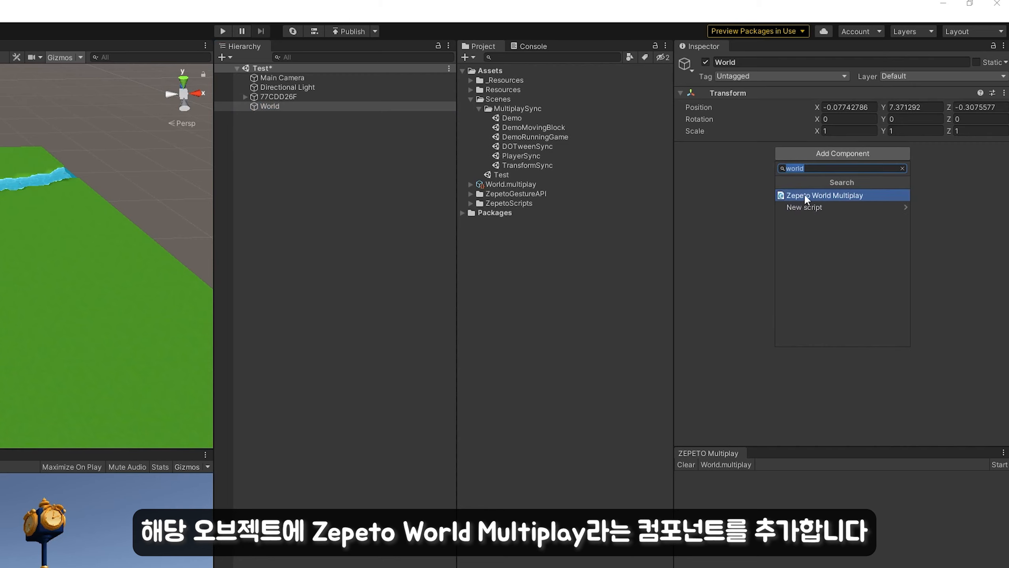
left_click(836, 195)
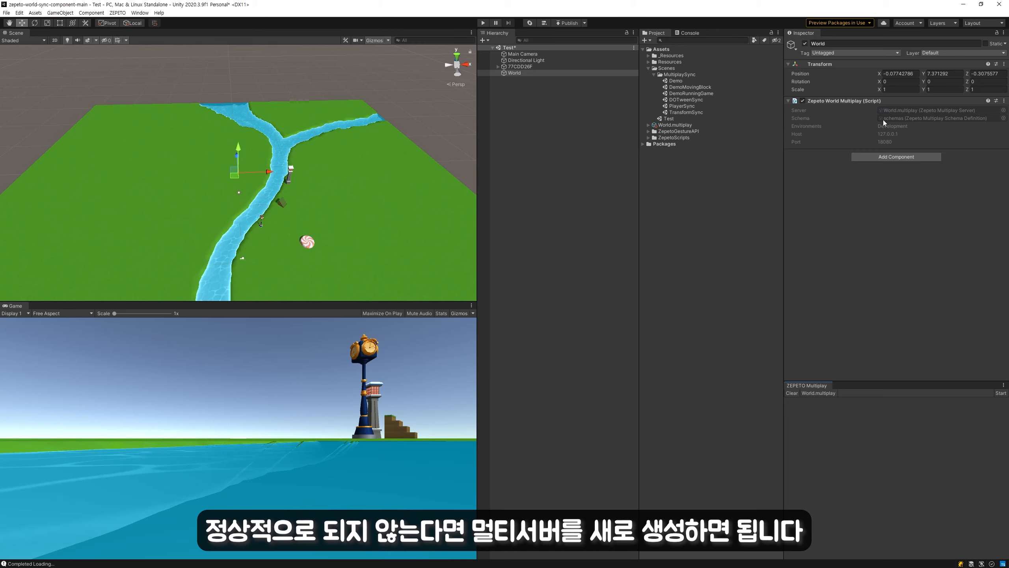
right_click(675, 177)
mouse_move(697, 181)
mouse_move(817, 207)
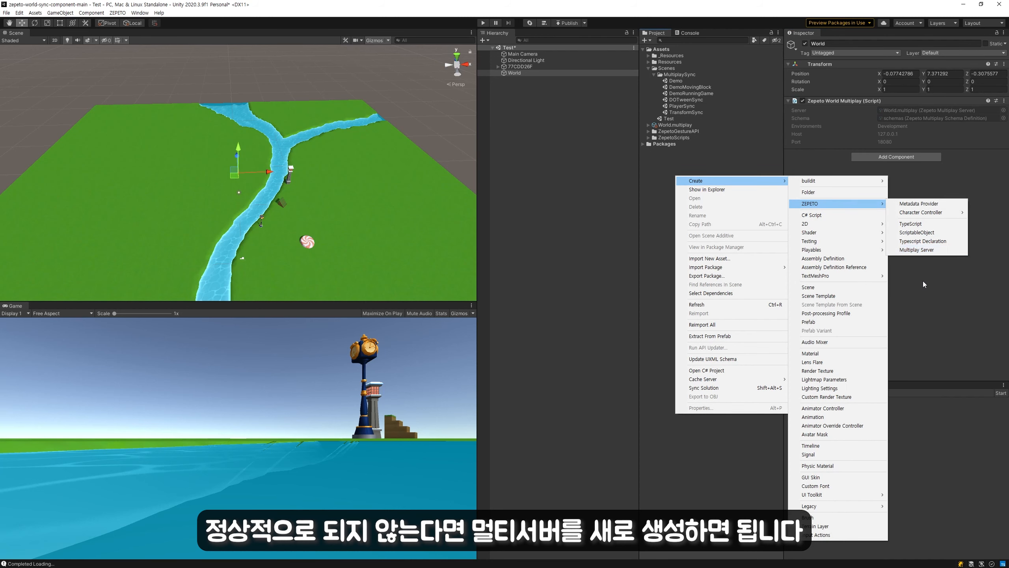
left_click(925, 250)
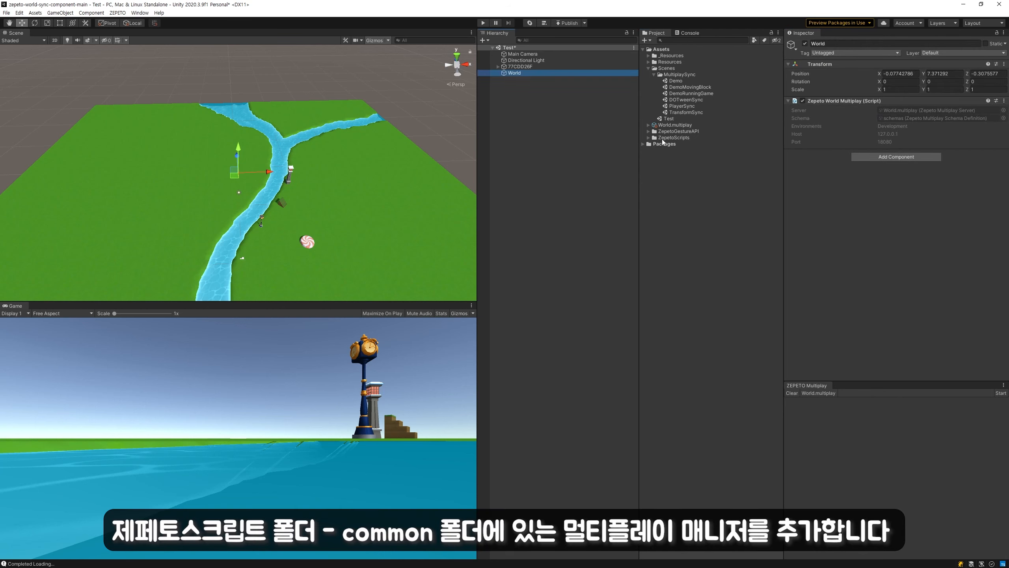
Add the MultiplayManager script from ZepetoScripts/MultiplaySync/Common to the World object.
left_click(648, 137)
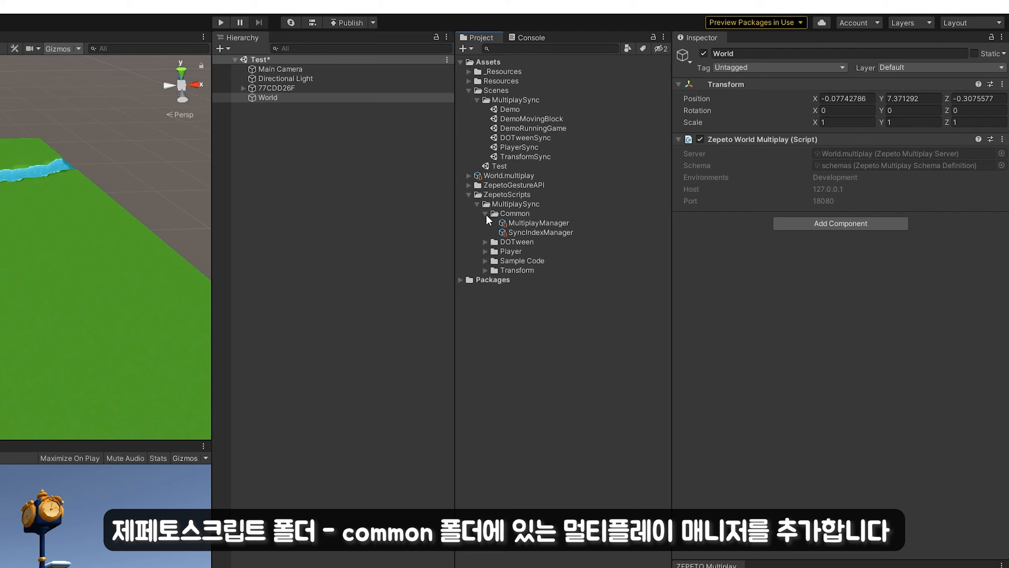
left_click_drag(559, 228, 762, 293)
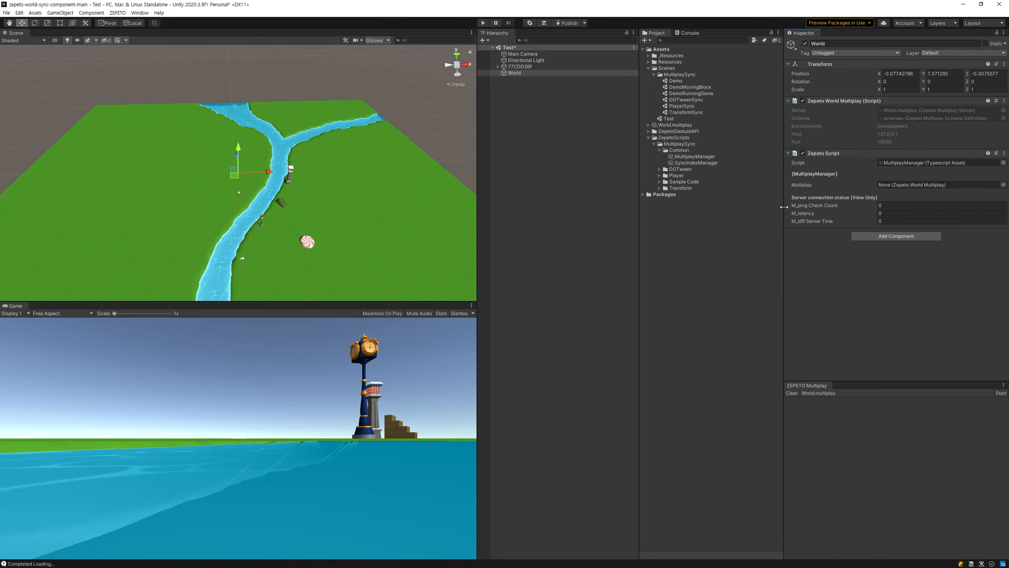
Add a ZepetoPlayers object to the Test scene's hierarchy.
right_click(523, 142)
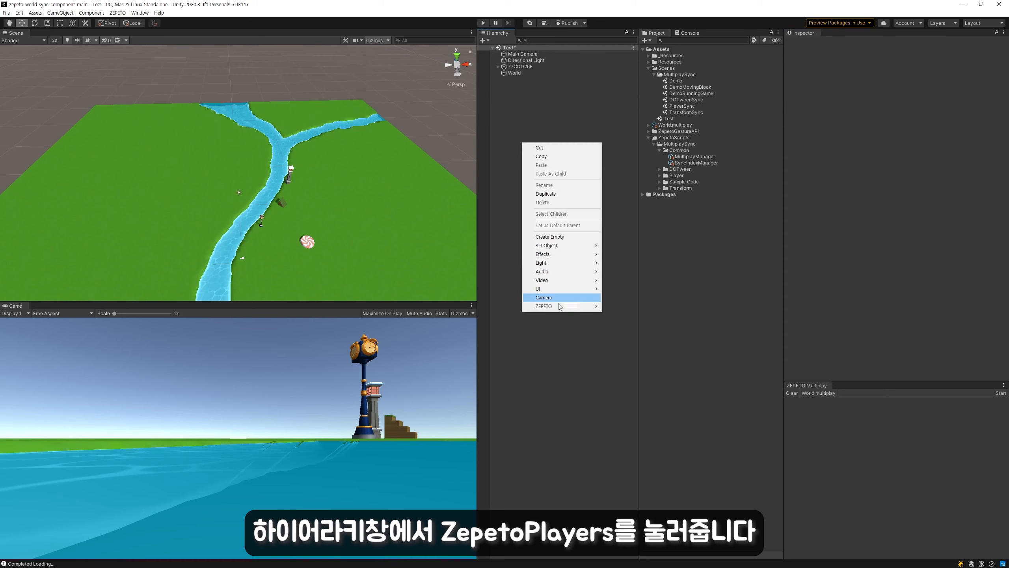
mouse_move(550, 306)
left_click(627, 306)
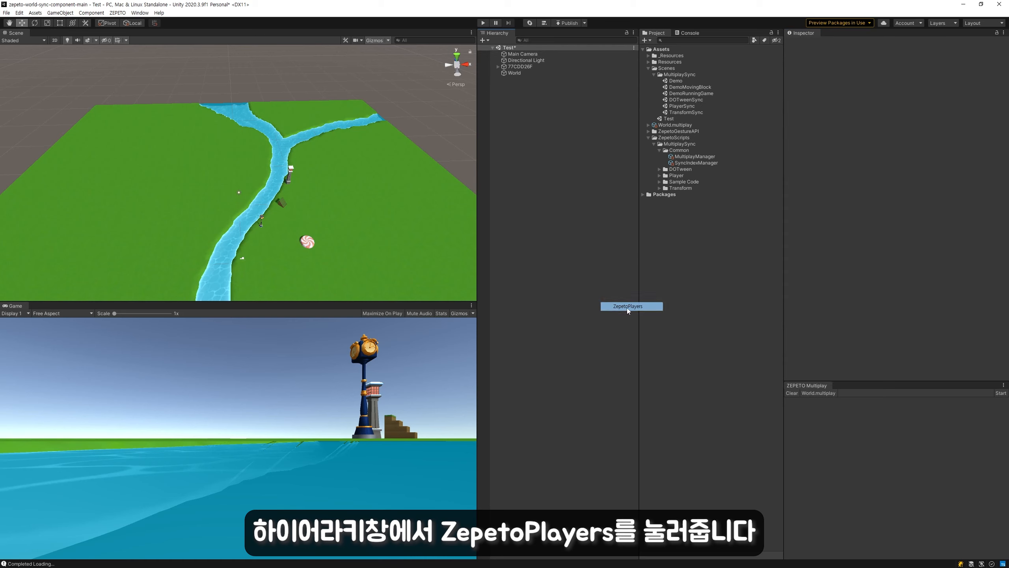
Set the Jump Power of the ZepetoPlayers object to 10, then collapse its Zepeto Players component.
left_click(528, 81)
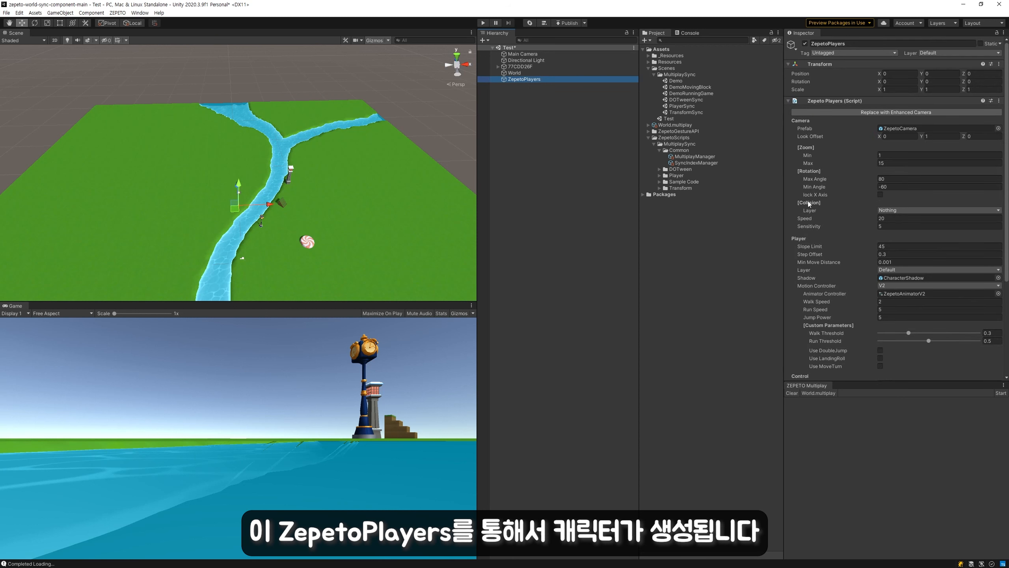
scroll(855, 226, "down", 3)
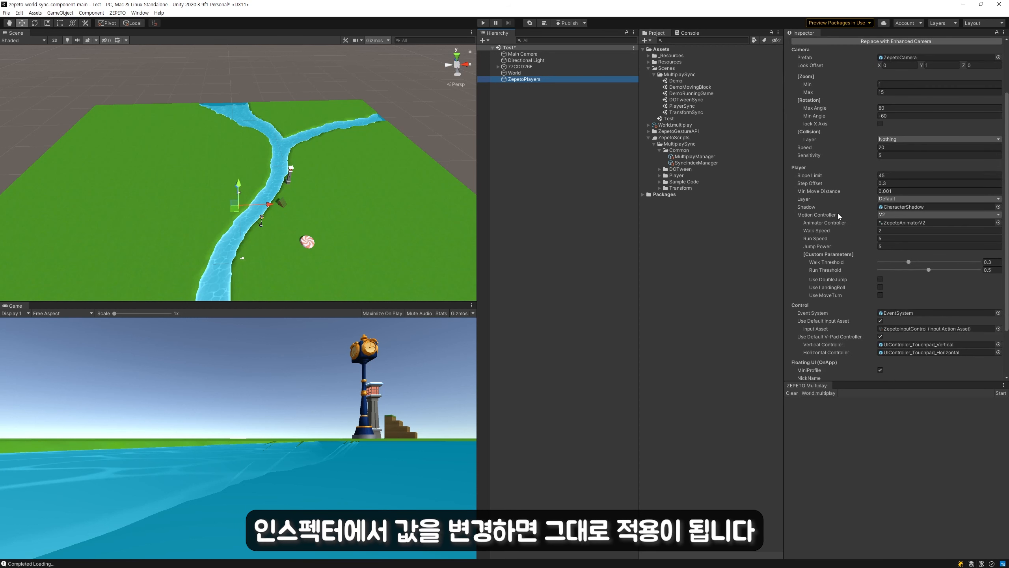
left_click(883, 247)
type("10")
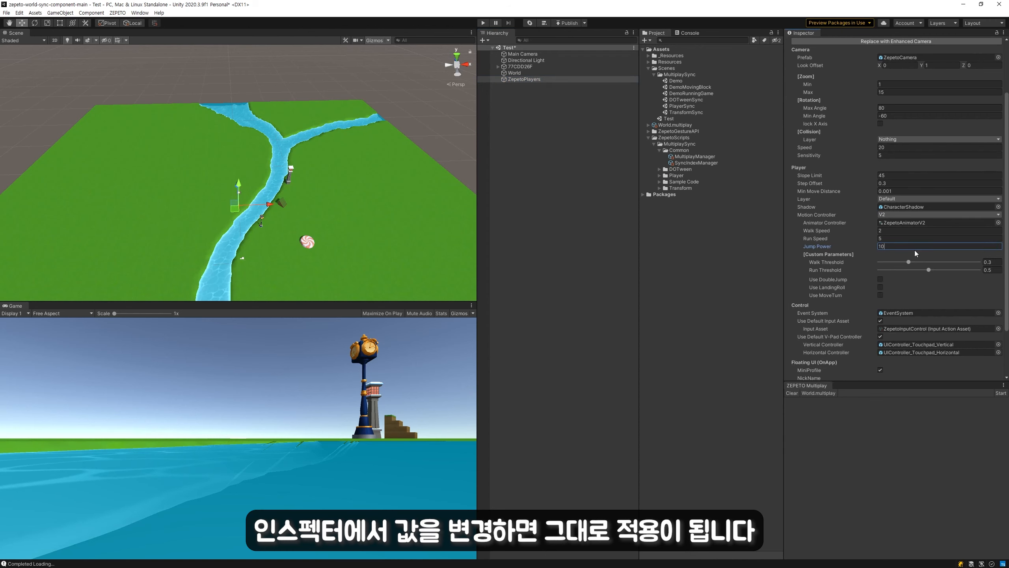
scroll(915, 250, "up", 5)
left_click(818, 101)
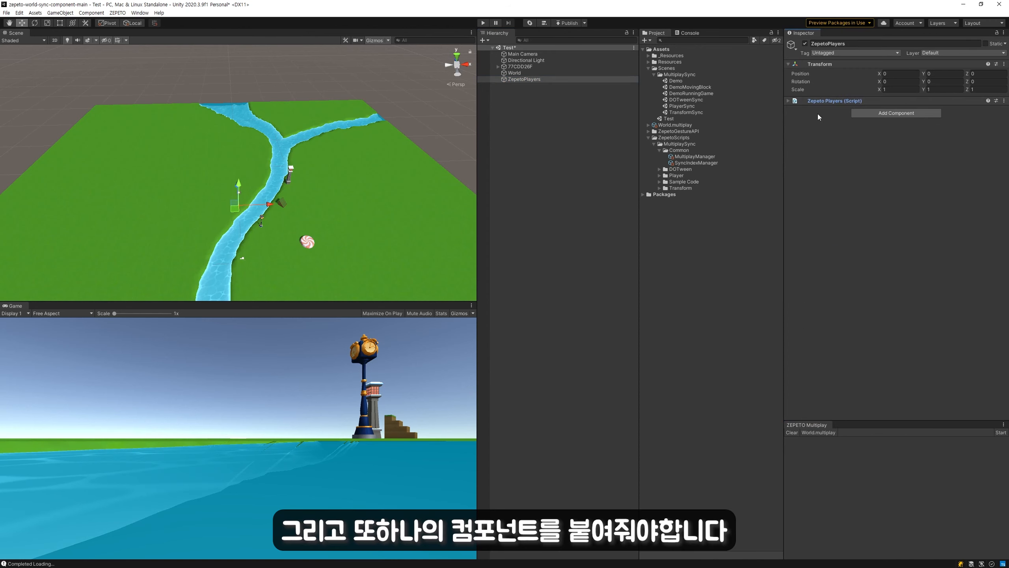
Add the ZepetoPlayersManager script from ZepetoScripts/MultiplaySync/Player to the ZepetoPlayers object.
left_click(660, 176)
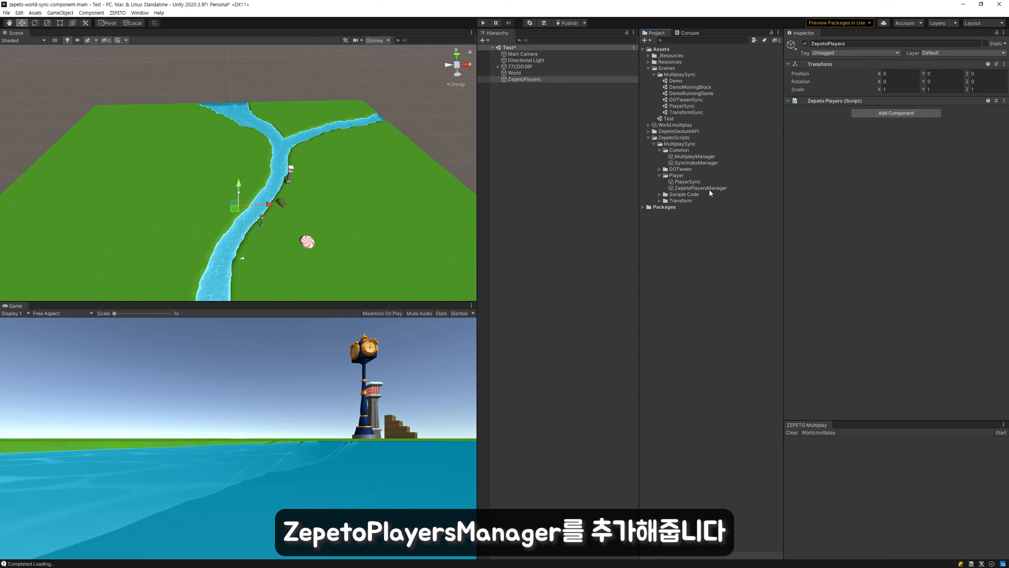
left_click_drag(718, 189, 873, 196)
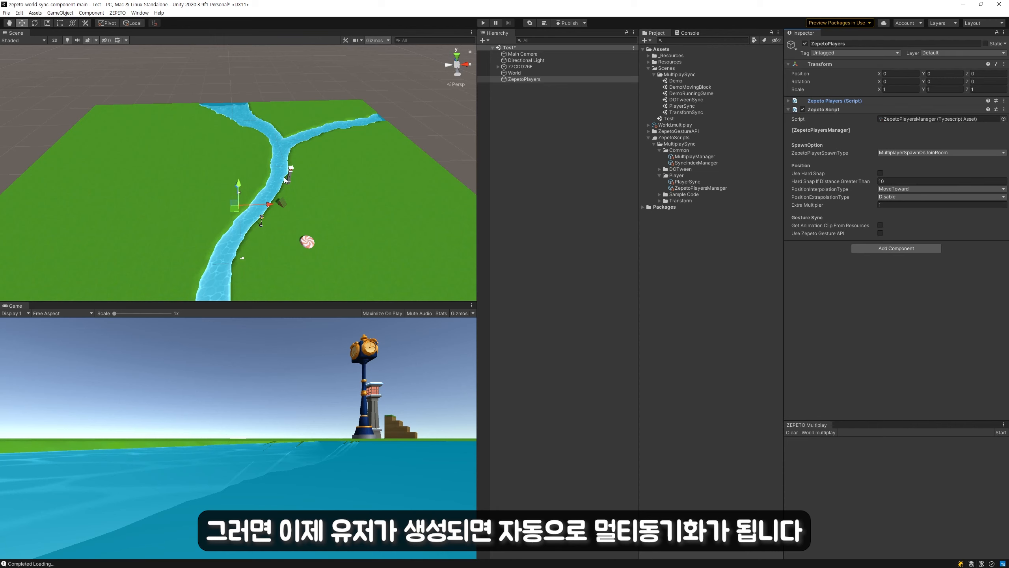
left_click(481, 198)
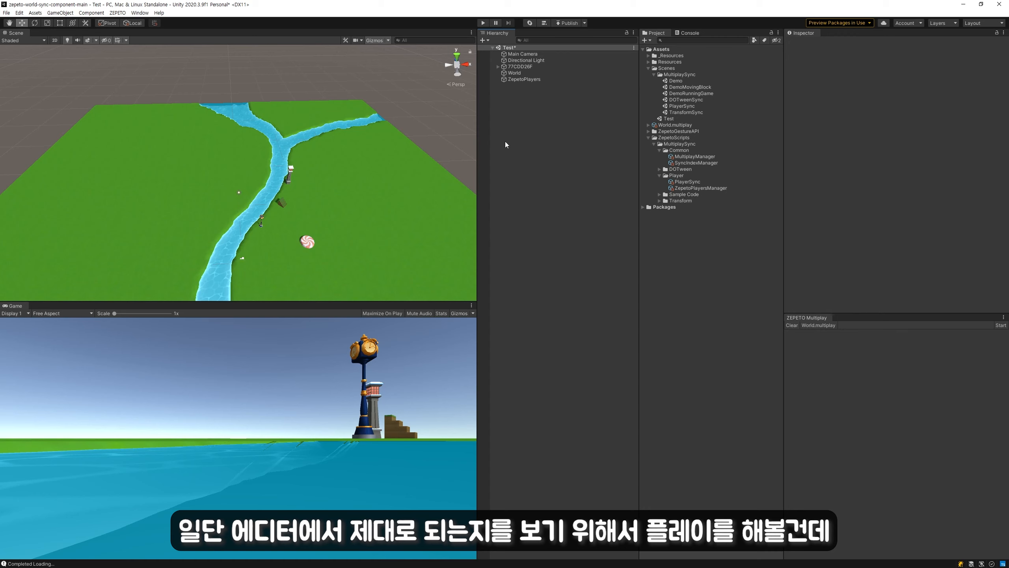
Play the Test scene with the multiplay server, try turning the camera, running and jumping with the character, and stop playing.
left_click(543, 22)
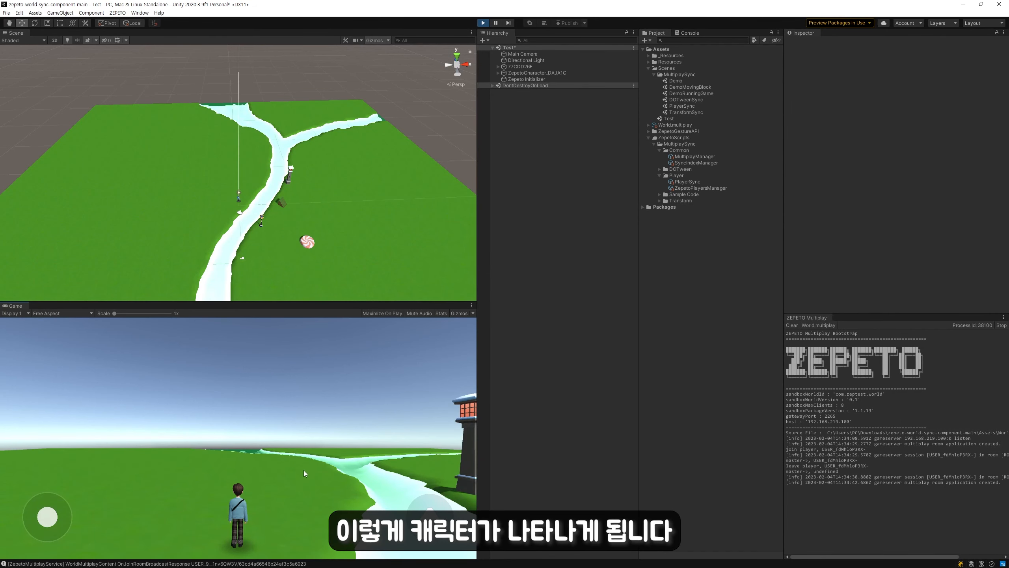
left_click_drag(304, 470, 343, 479)
key("s")
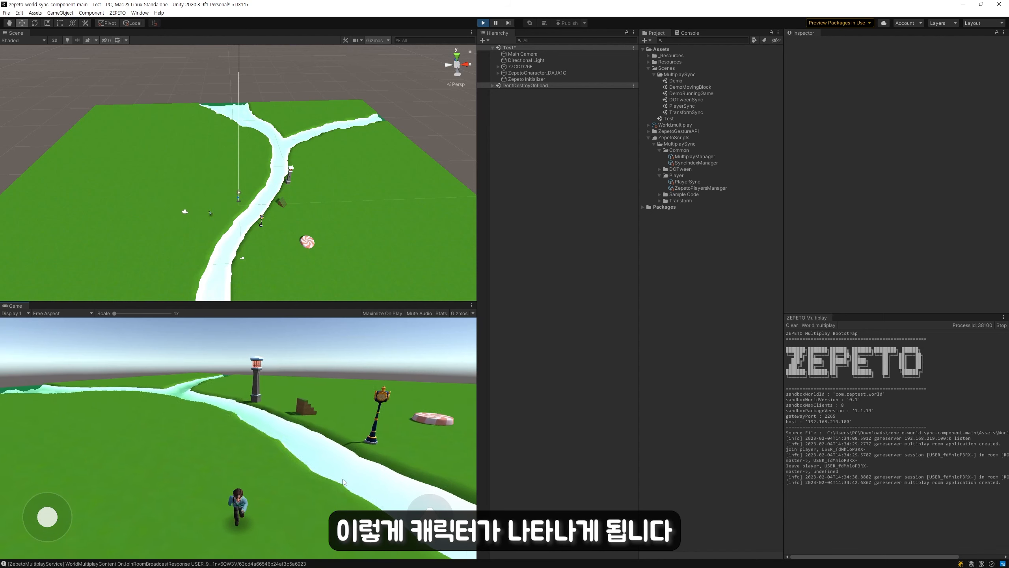
key("w")
key("space")
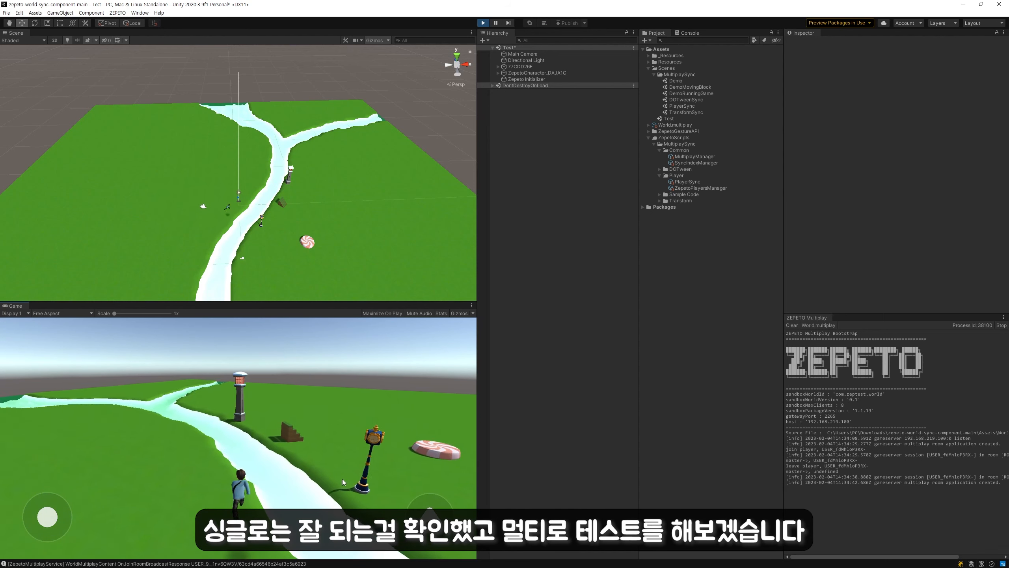
key("a")
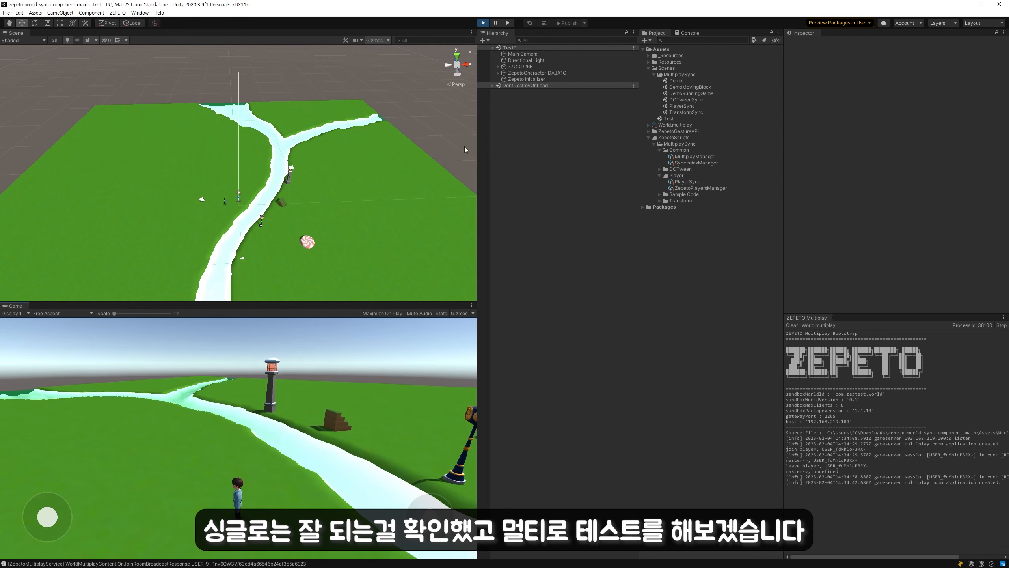
left_click(483, 23)
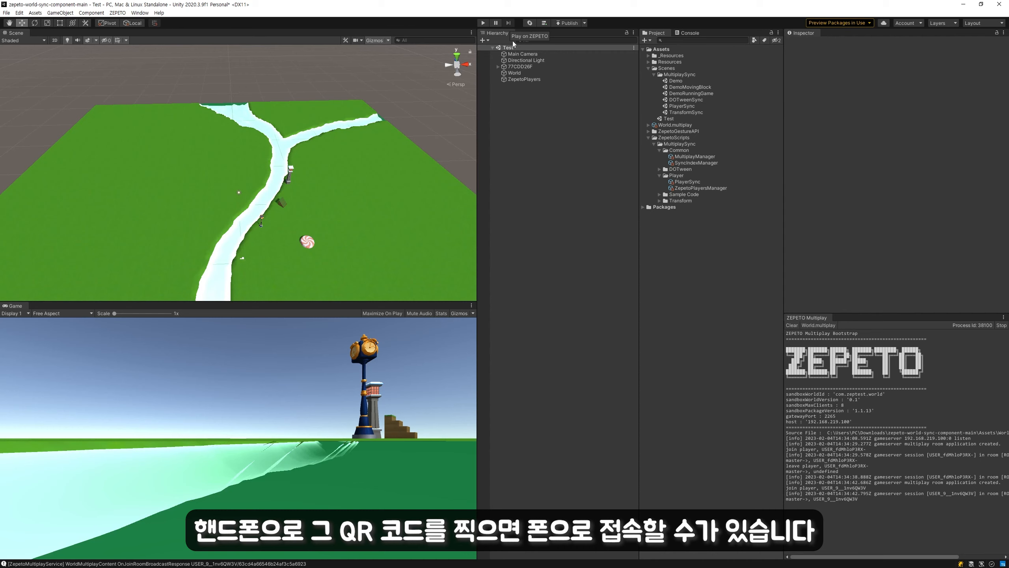
Log out of the current ZEPETO account in the publish options.
left_click(585, 22)
mouse_move(607, 44)
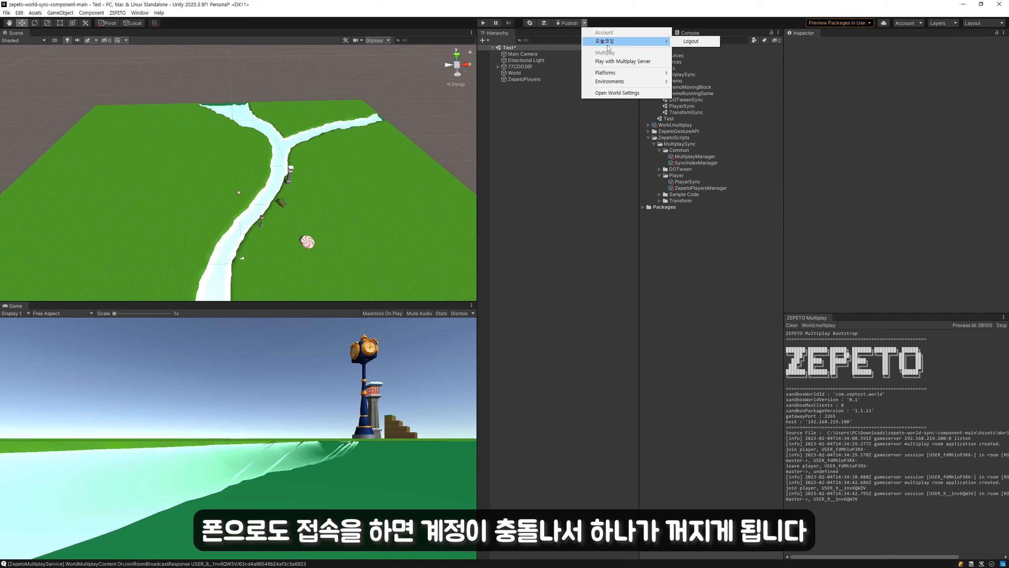
left_click(691, 41)
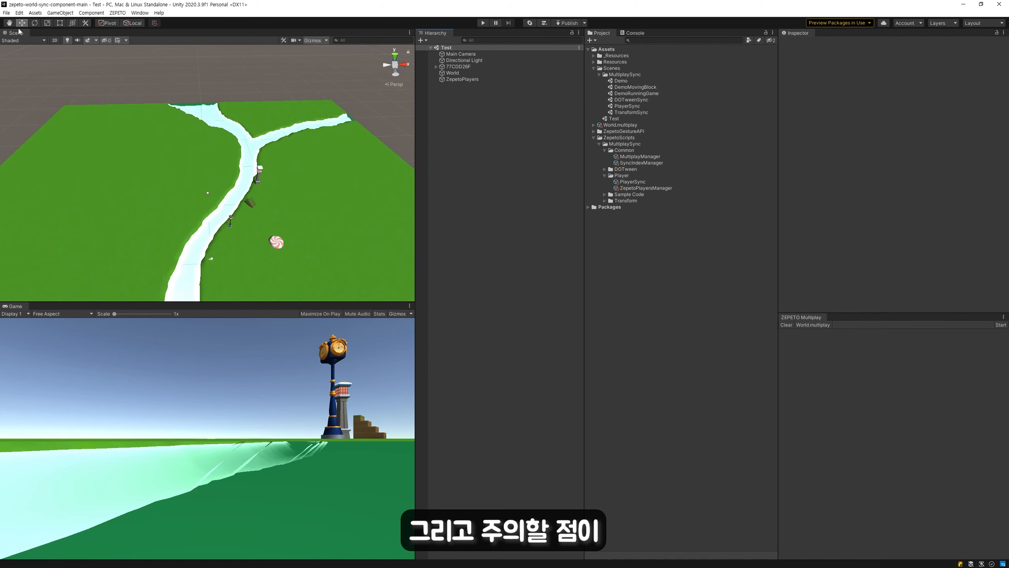
Add the open Test scene to the Scenes In Build list of the Build Settings and move it to first place.
left_click(7, 13)
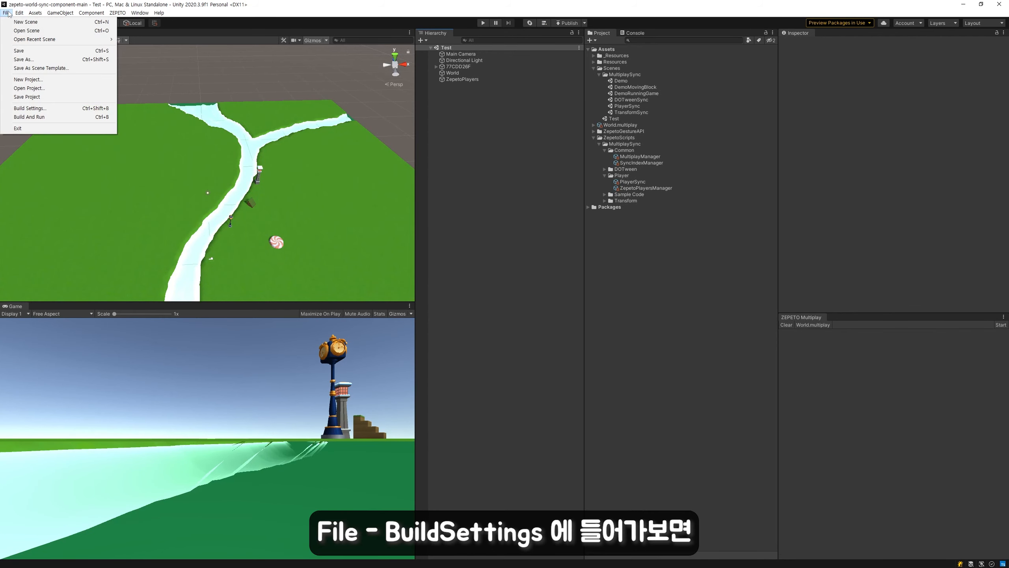
left_click(41, 108)
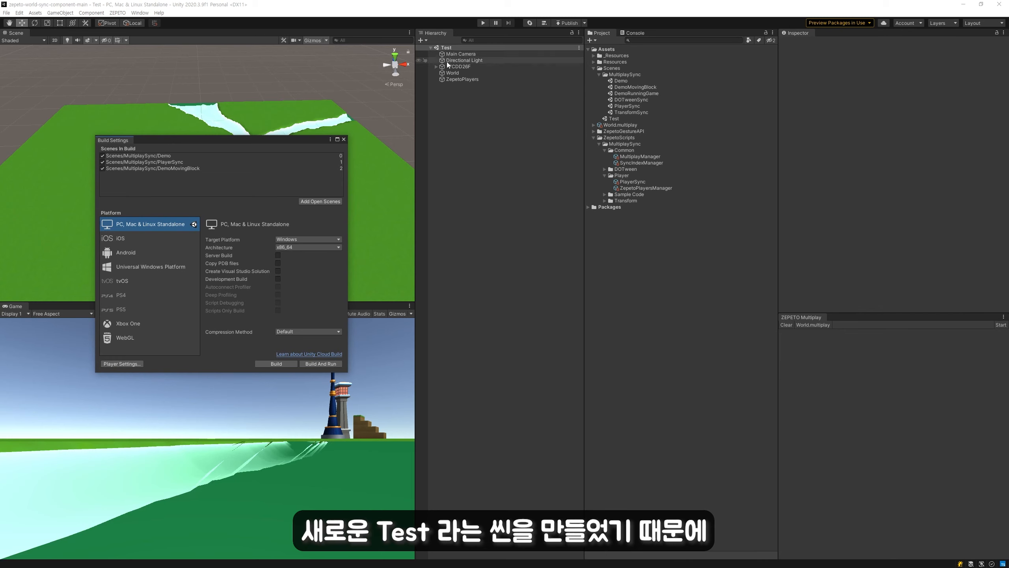
left_click(321, 202)
left_click_drag(128, 176, 139, 155)
Remove the Demo, PlayerSync and DemoMovingBlock scenes from the build list and close the Build Settings.
left_click(164, 162)
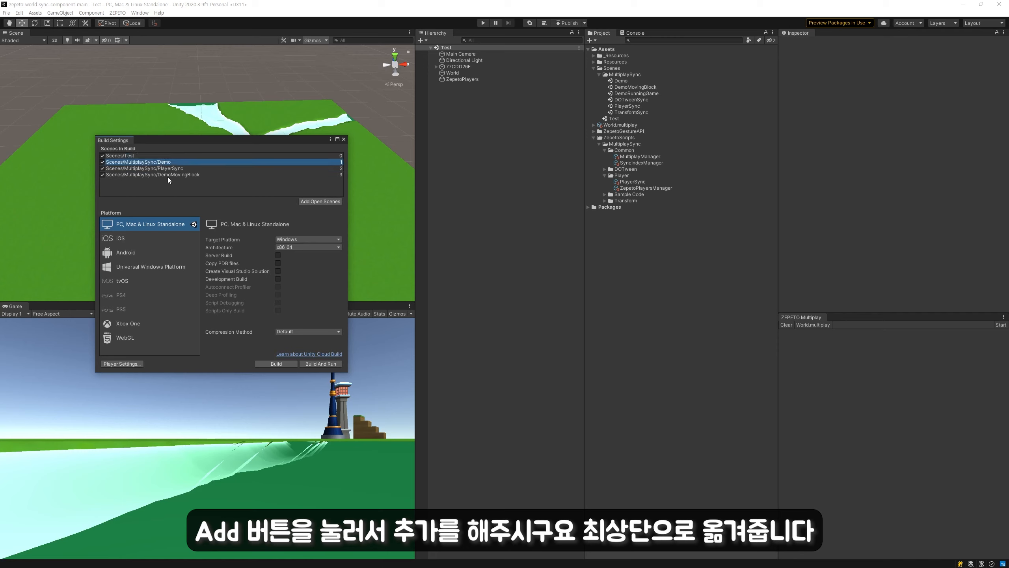
left_click(170, 175, "shift")
right_click(170, 174)
left_click(202, 179)
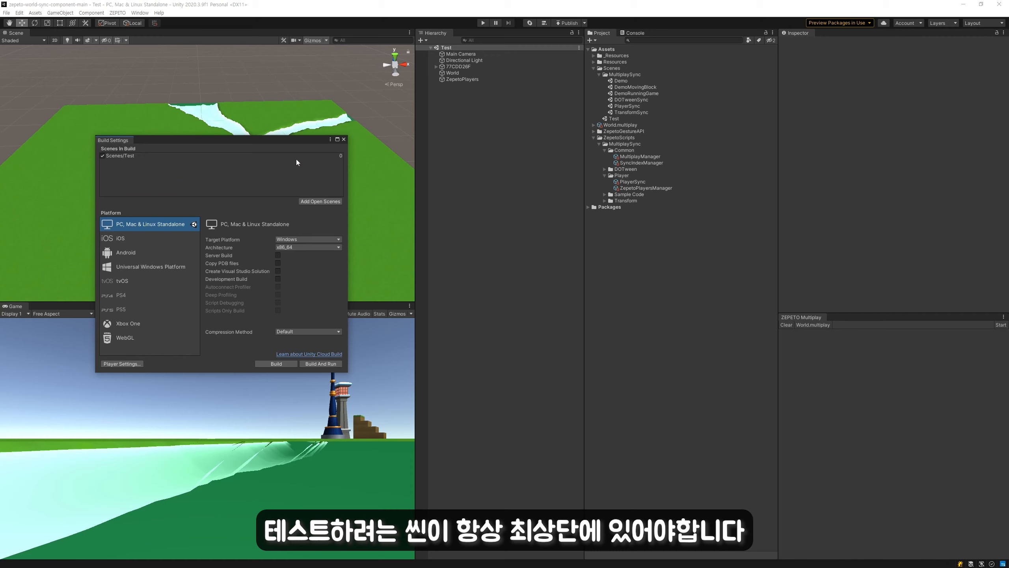
left_click(344, 139)
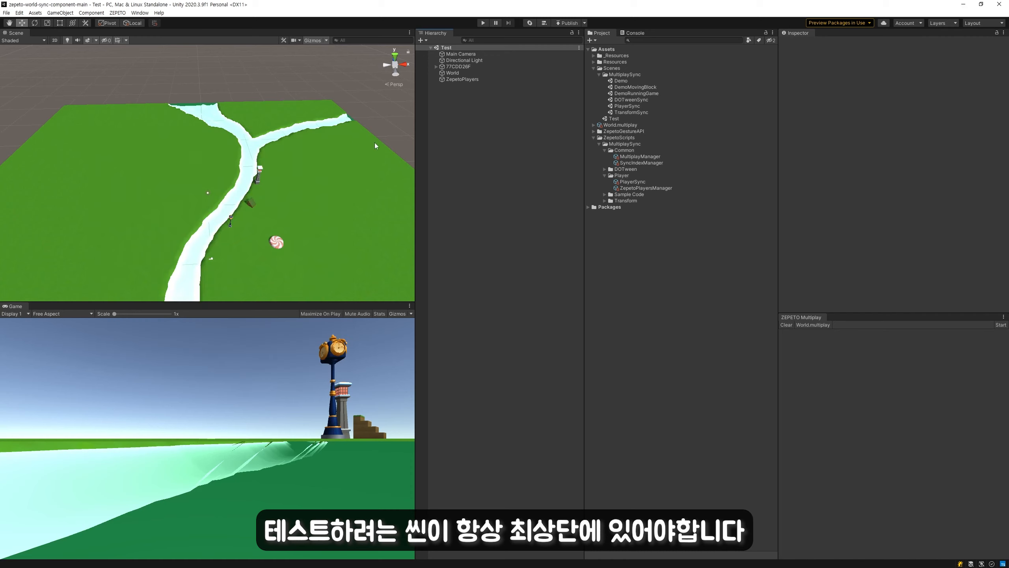
Generate the ZEPETO World QR code for mobile testing and play the scene in the editor.
left_click(529, 23)
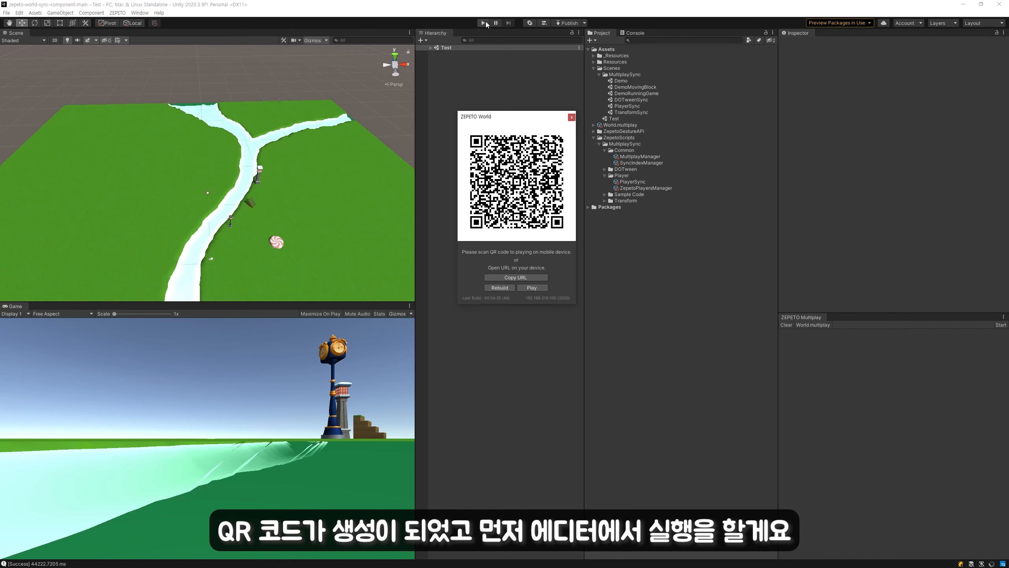
left_click(484, 22)
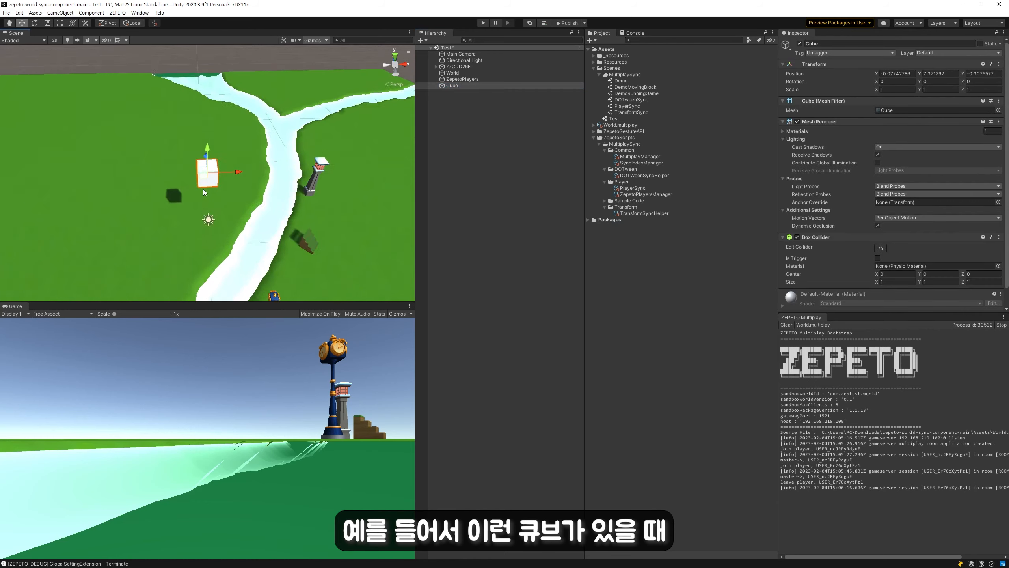
Add the TransformSyncHelper script from MultiplaySync/Transform to the Cube.
mouse_move(203, 189)
left_mouse_down("alt")
mouse_move(185, 208)
mouse_move(210, 206)
left_mouse_up("alt")
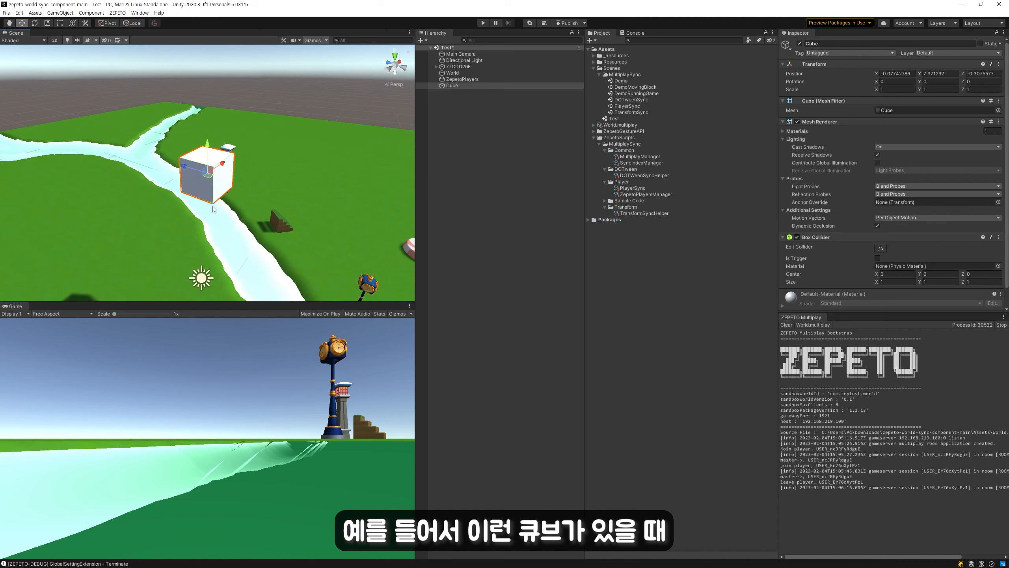
scroll(209, 205, "down", 5)
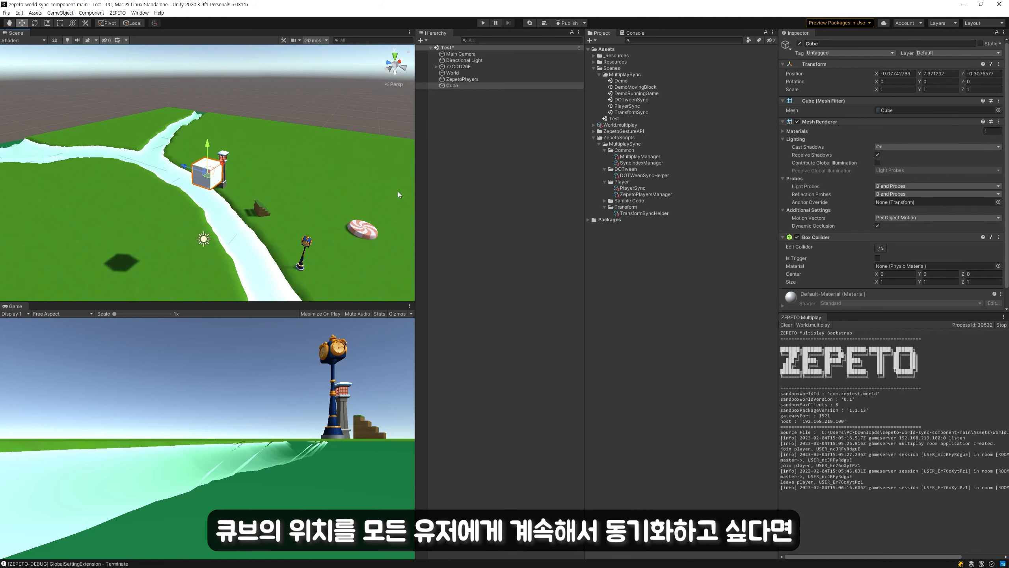
left_click(457, 87)
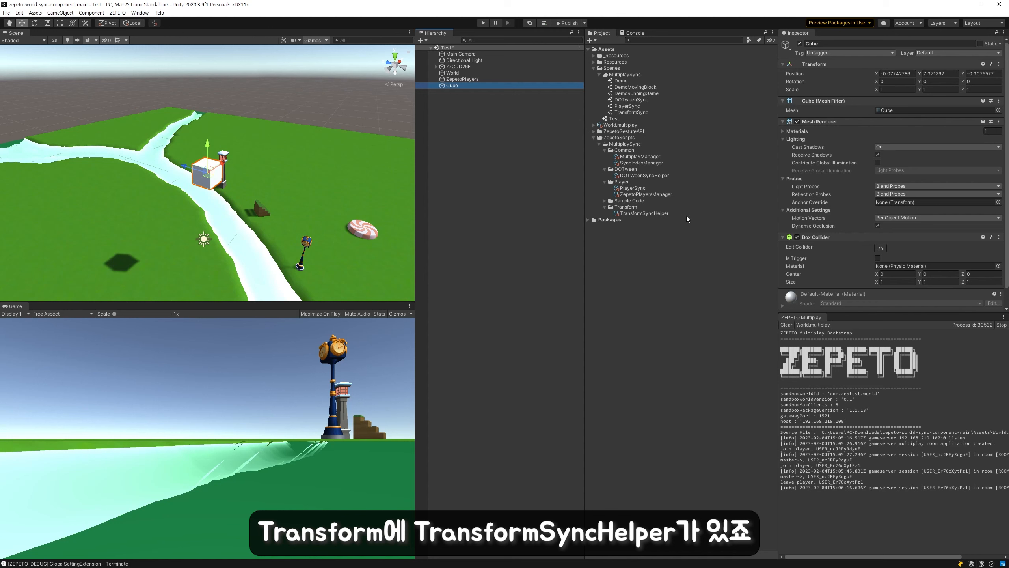
left_click_drag(644, 214, 831, 343)
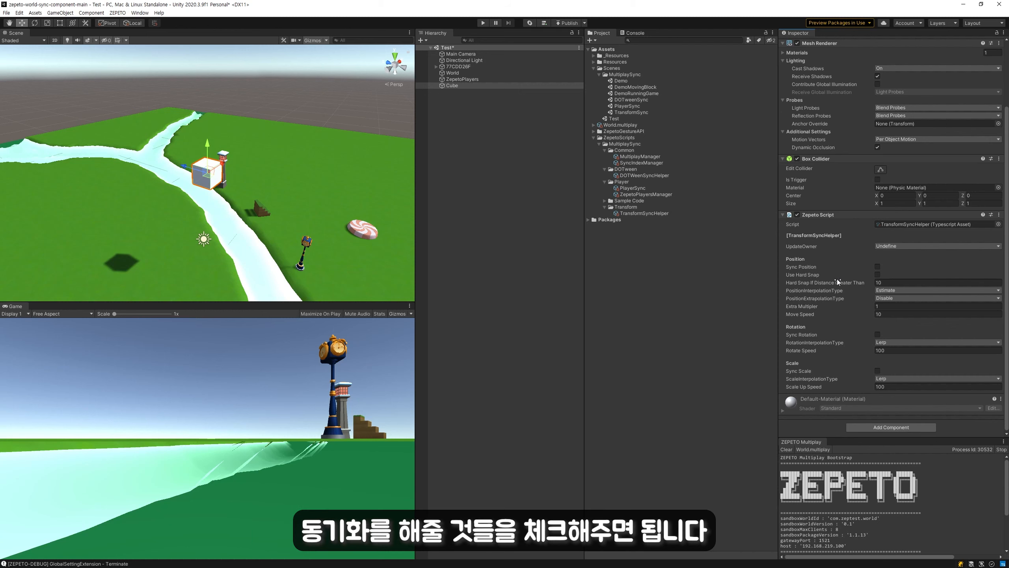
Enable Sync Position and Sync Rotation on the Cube's TransformSyncHelper and check the available position interpolation and extrapolation types.
left_click(877, 266)
left_click(877, 334)
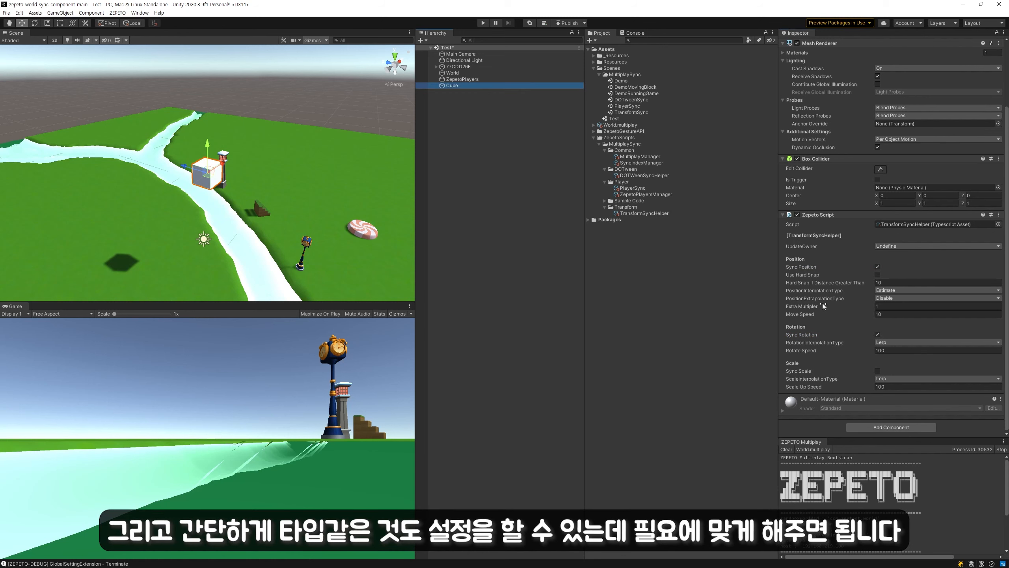
left_click(899, 290)
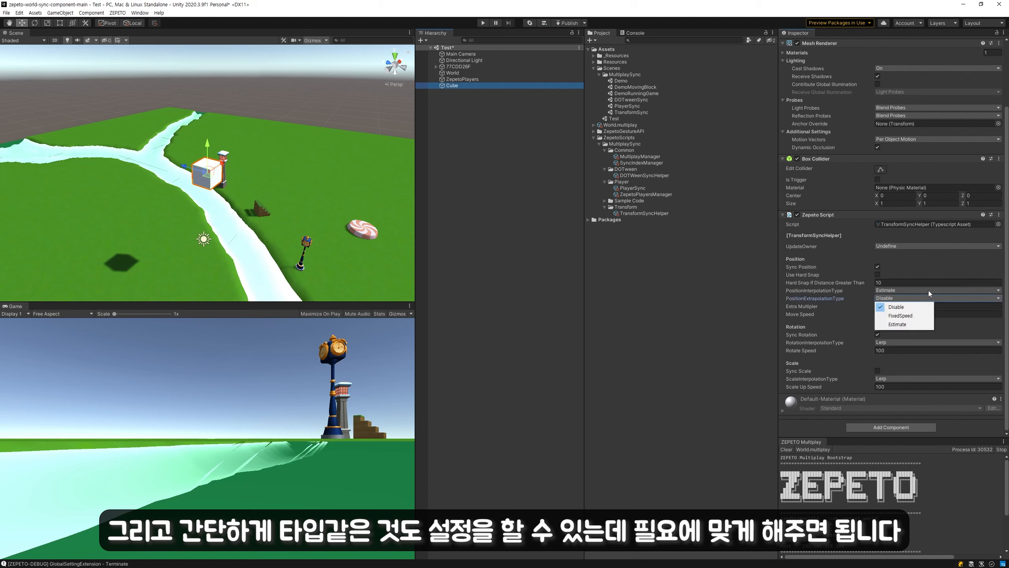
left_click(986, 261)
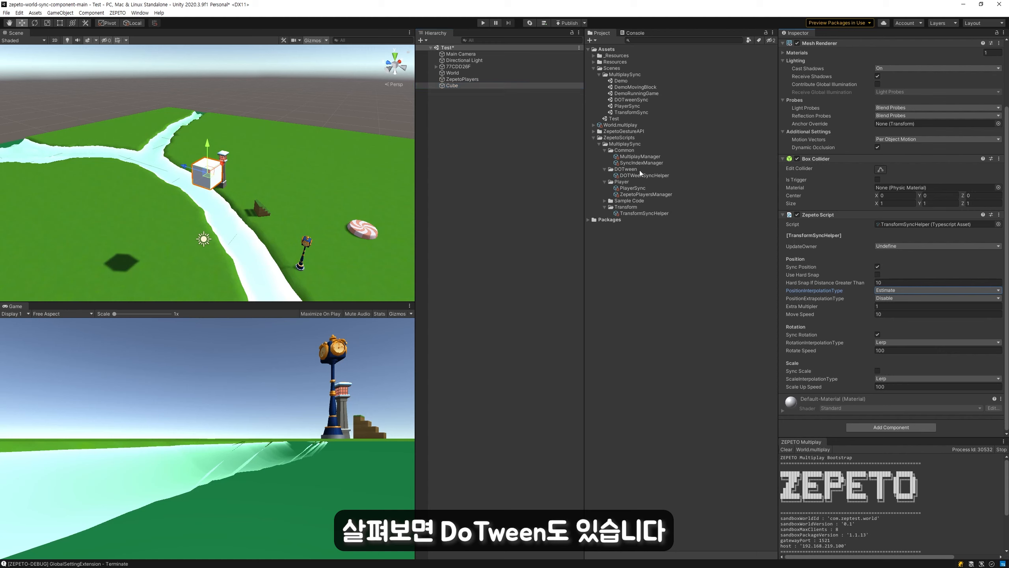
Create a 3D Sphere and move it along the Z axis to about 2.32.
right_click(459, 121)
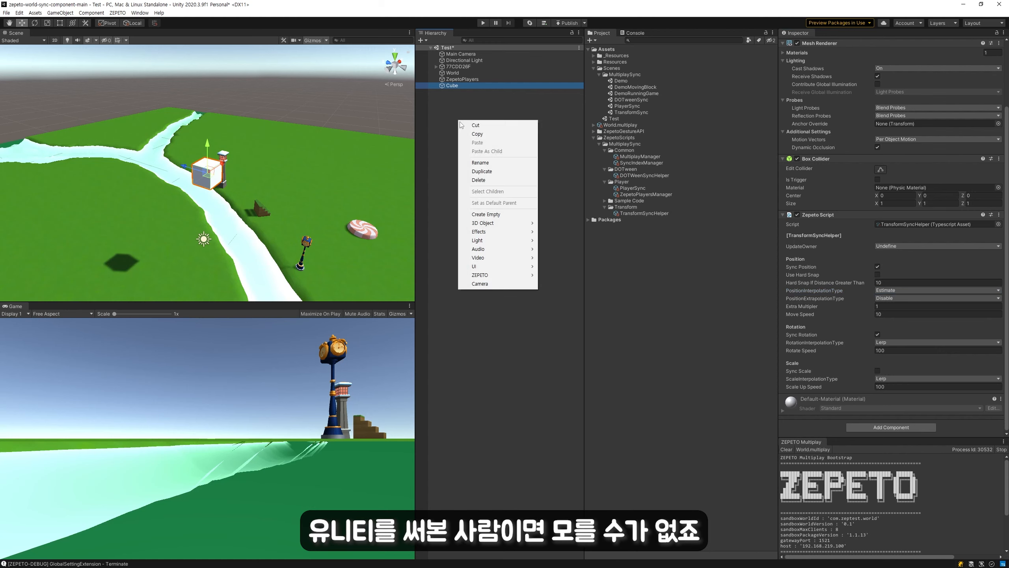
mouse_move(491, 225)
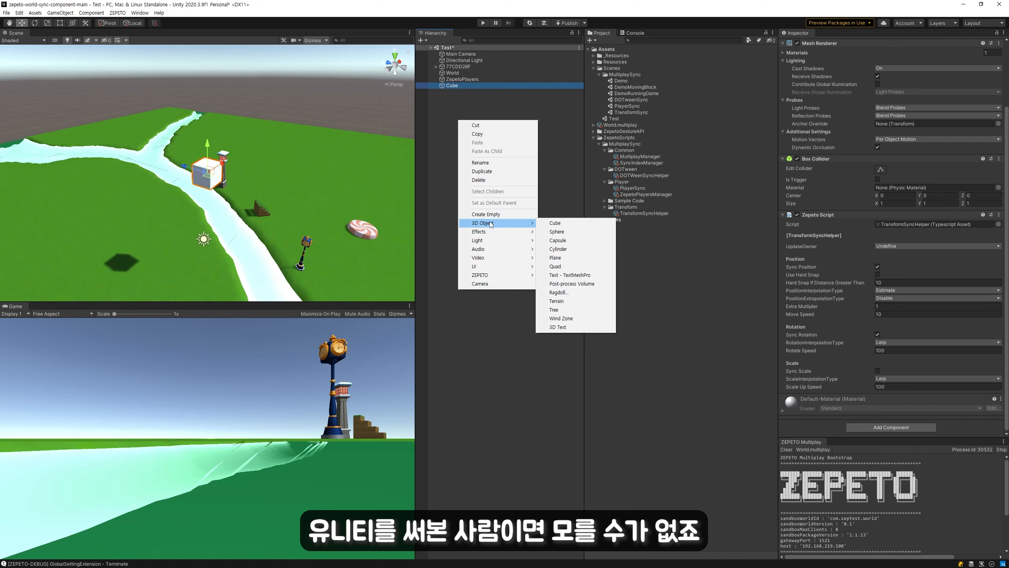
left_click(556, 231)
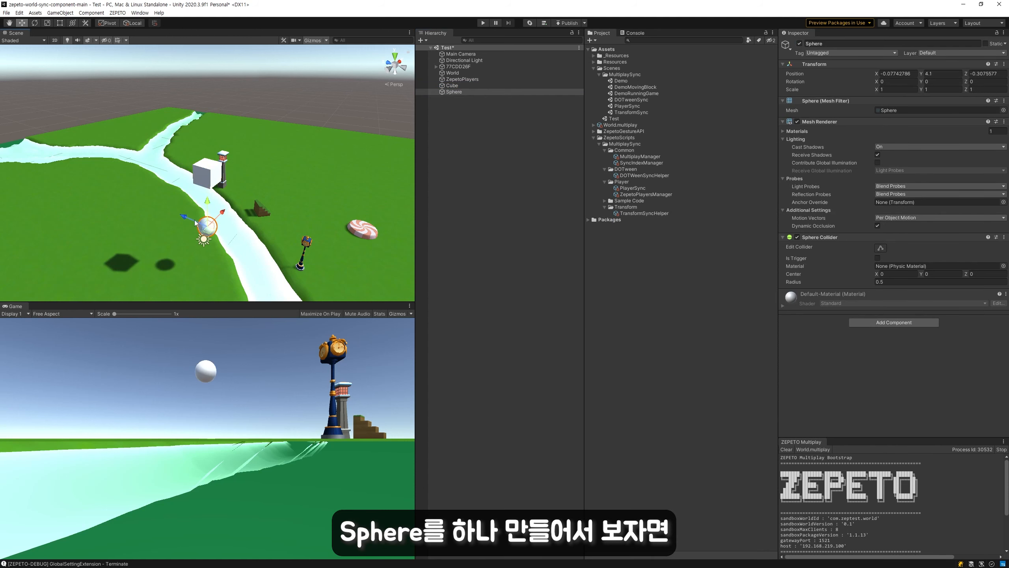
left_click_drag(194, 220, 154, 207)
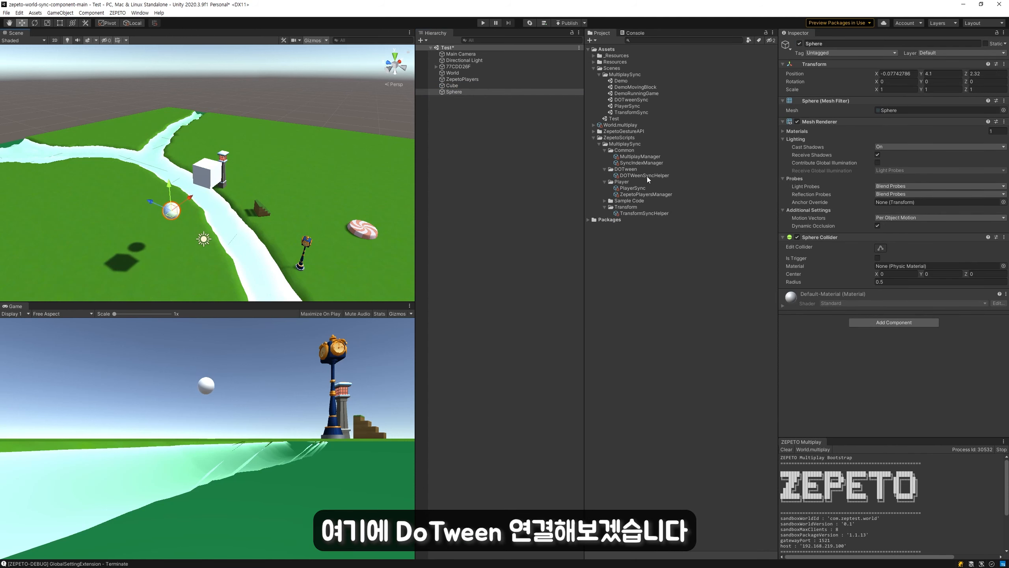
Add the DOTWeenSyncHelper script from MultiplaySync/DOTween to the Sphere and set its Tween Position list to 2 elements.
left_click_drag(647, 176, 832, 362)
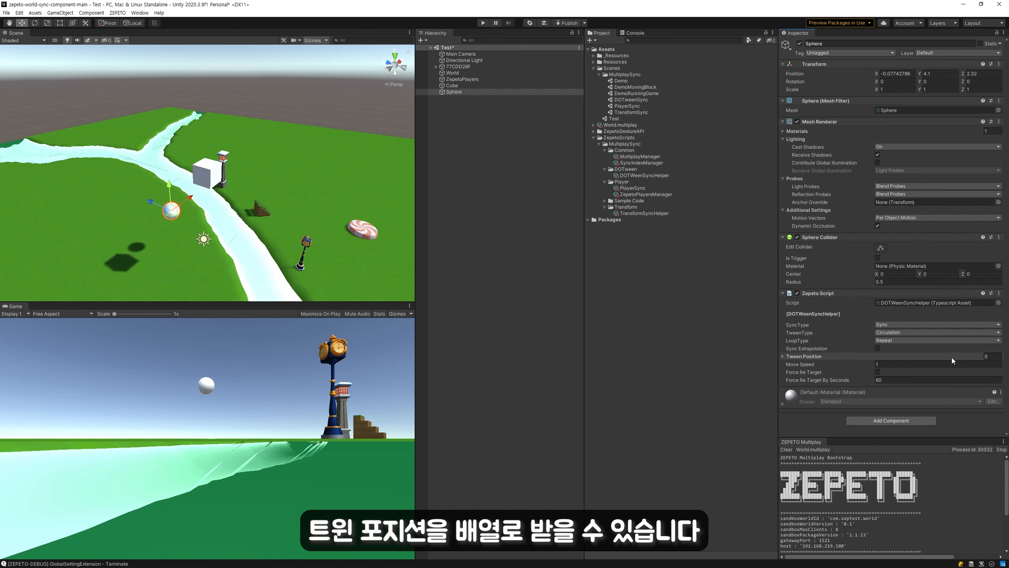
left_click(993, 357)
type("2")
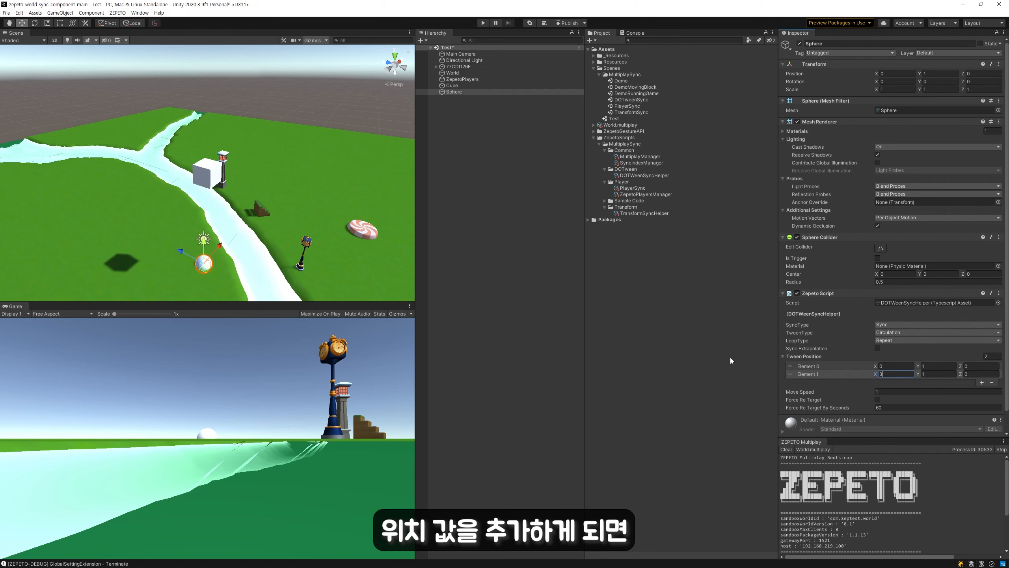
scroll(871, 345, "down", 1)
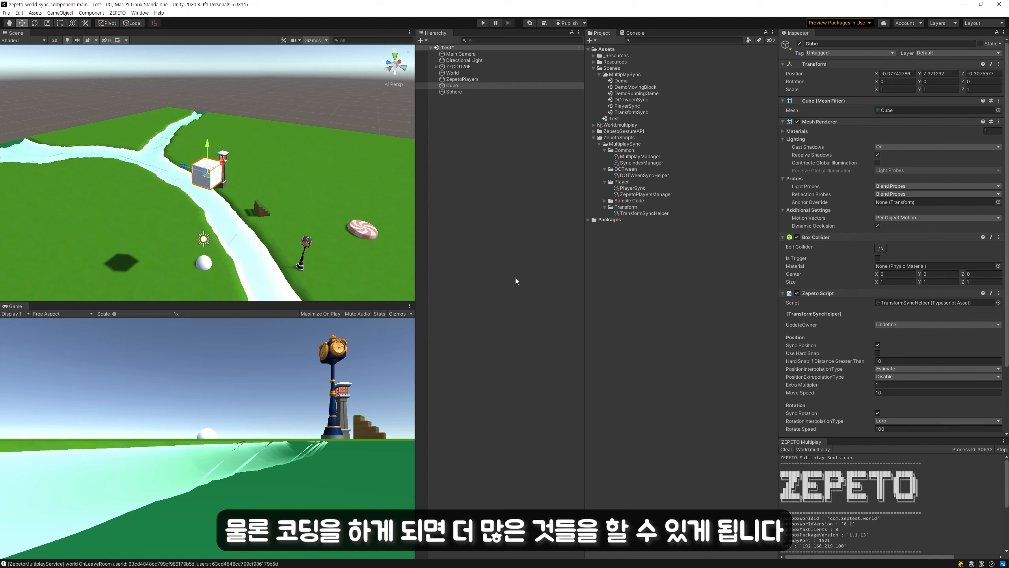
left_click(550, 245)
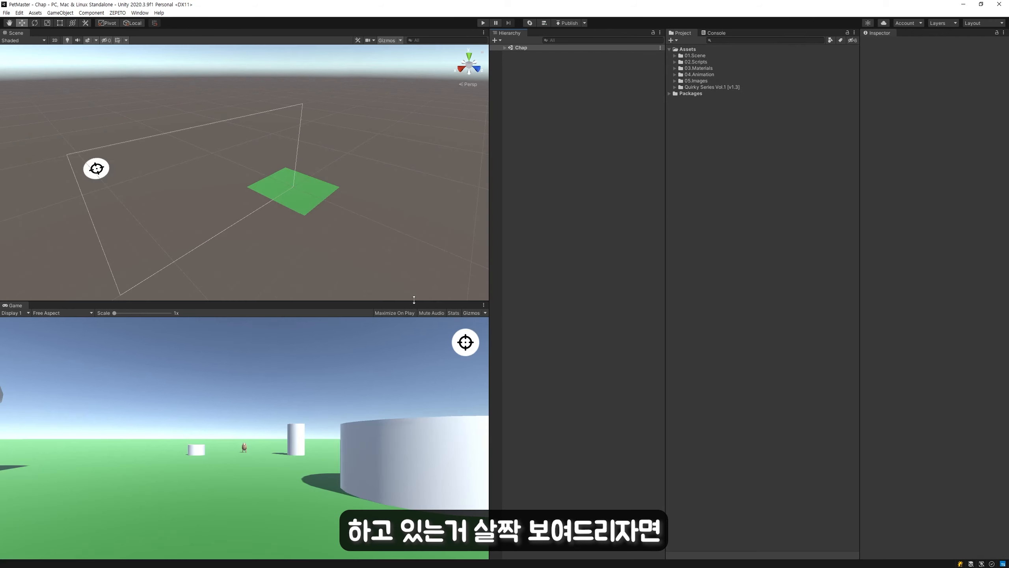
Play the Chap scene of the PetMaster project, walk the character across the field and enter the aiming view.
left_click(483, 23)
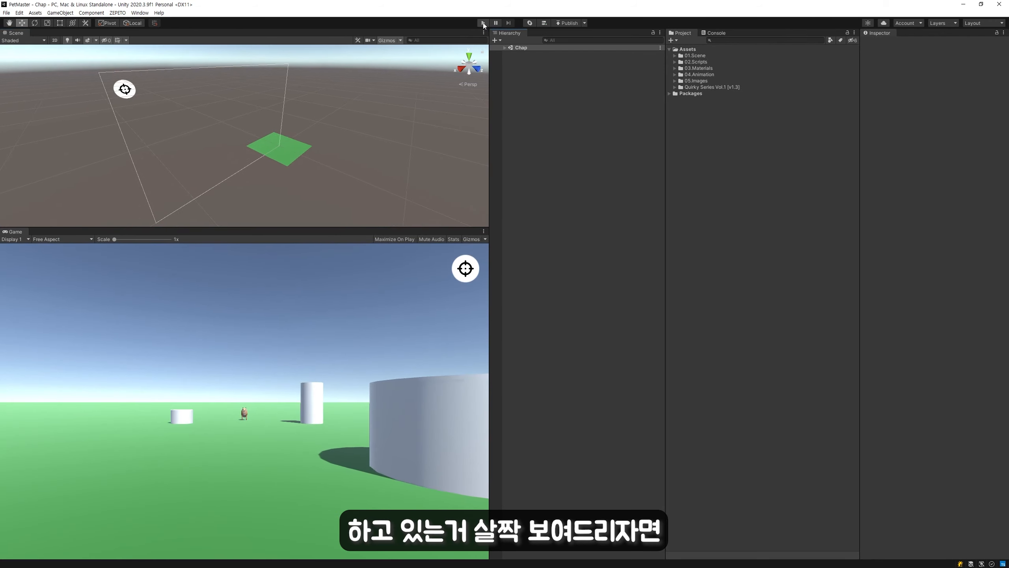
key("d")
key("w")
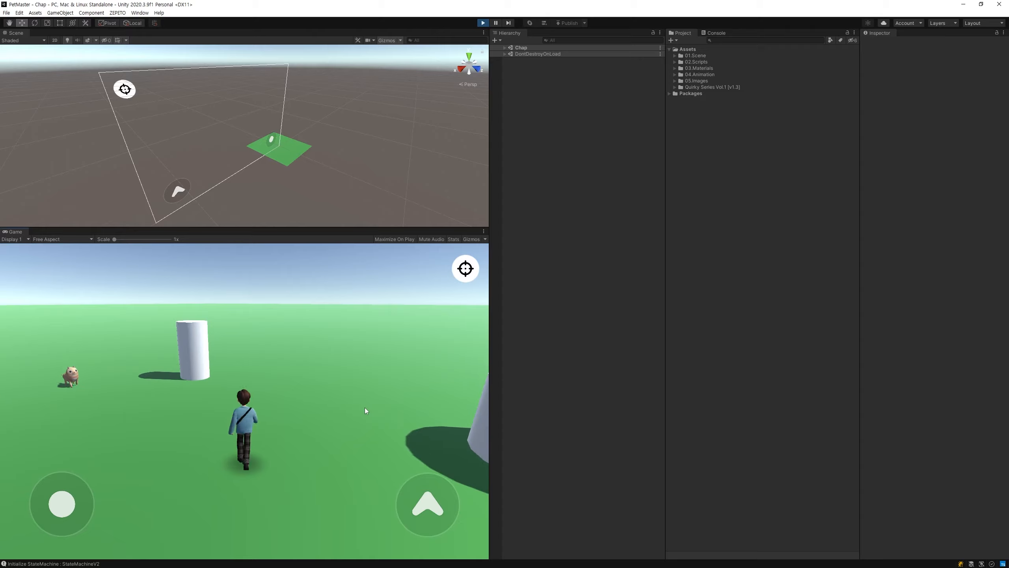
left_click(465, 268)
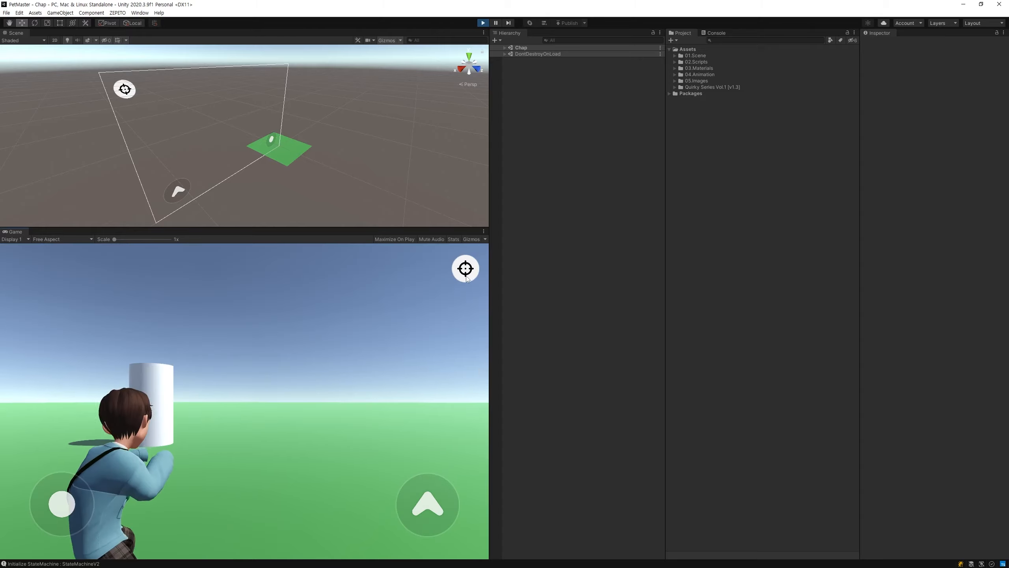
Leave the aiming view, turn the camera toward the animal and walk the character forward.
left_click(466, 269)
left_click_drag(437, 302, 341, 335)
key("w")
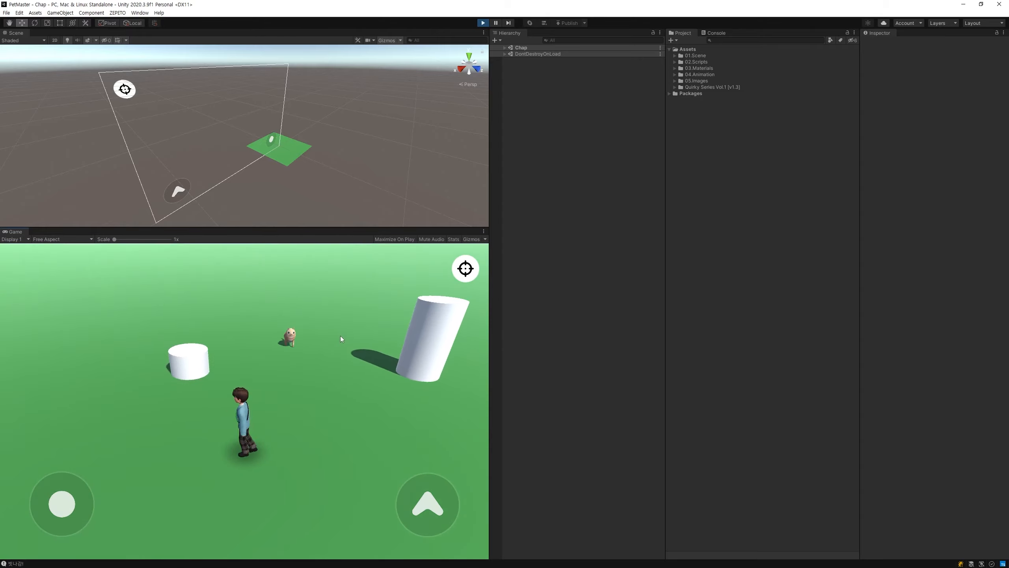
Aim at the animal again, throw the ball at it and stop the play test.
left_click(459, 269)
mouse_move(315, 486)
left_mouse_down()
mouse_move(301, 491)
mouse_move(313, 483)
left_mouse_up()
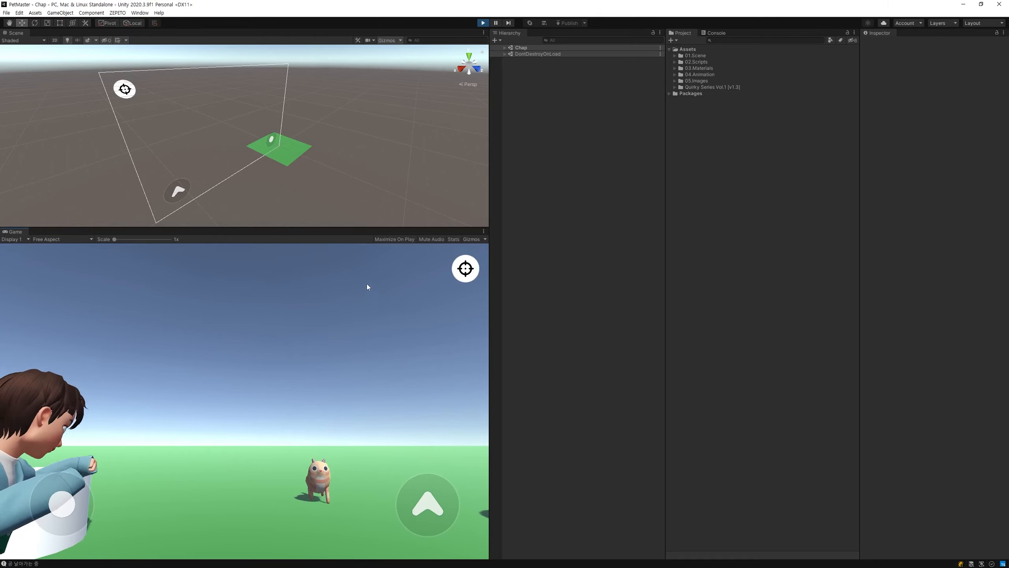
left_click(483, 23)
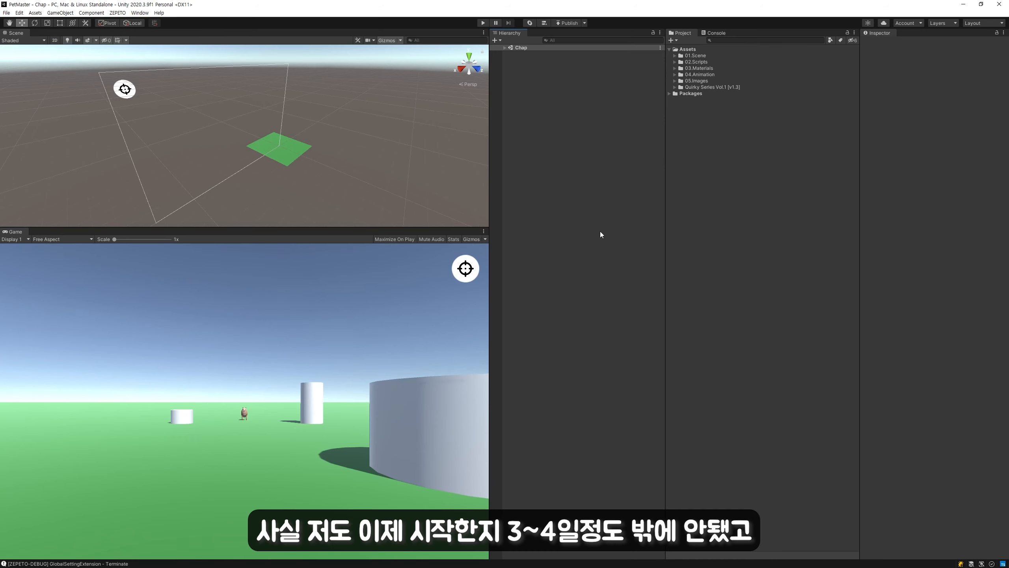